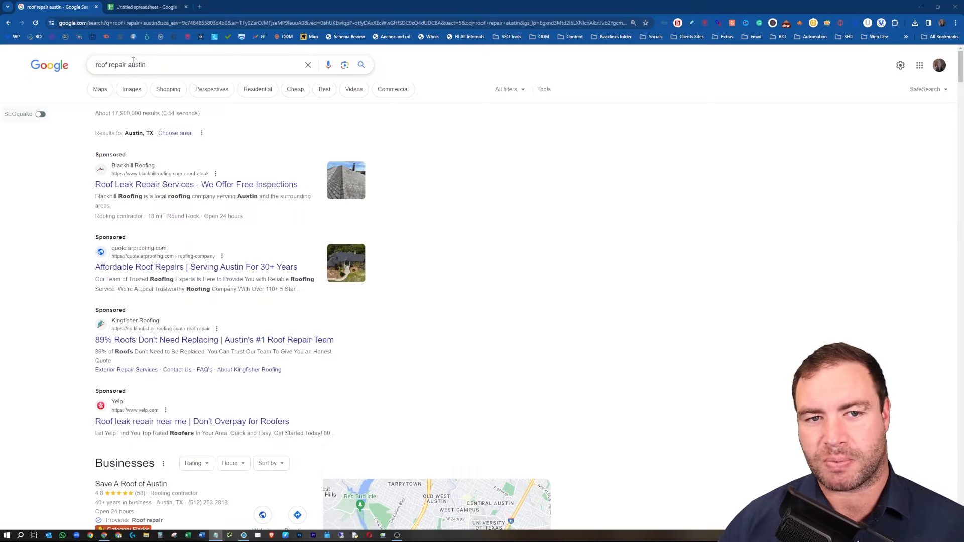
Copy the "Roof Replacement" keyword from cell A2 of the keyword spreadsheet.
scroll(79, 239, "down", 6)
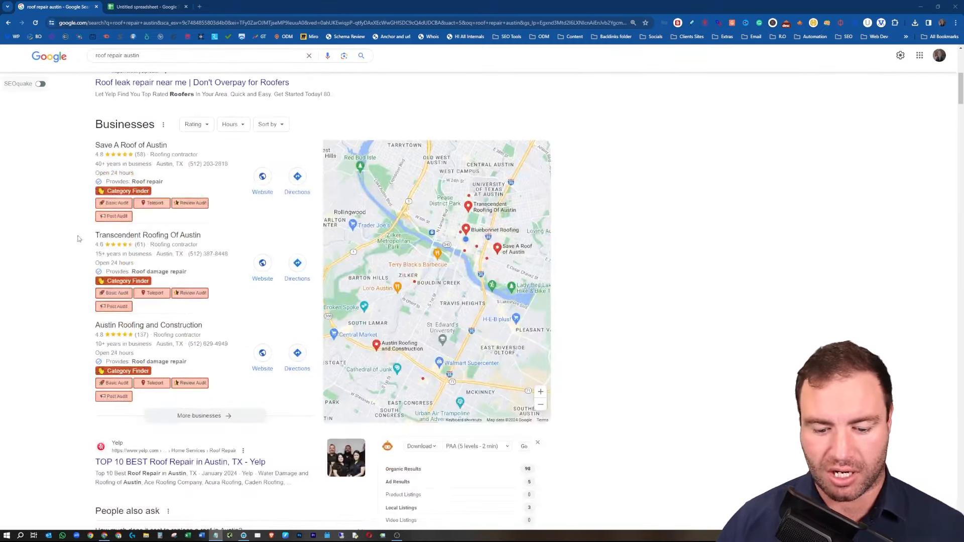
scroll(79, 238, "down", 6)
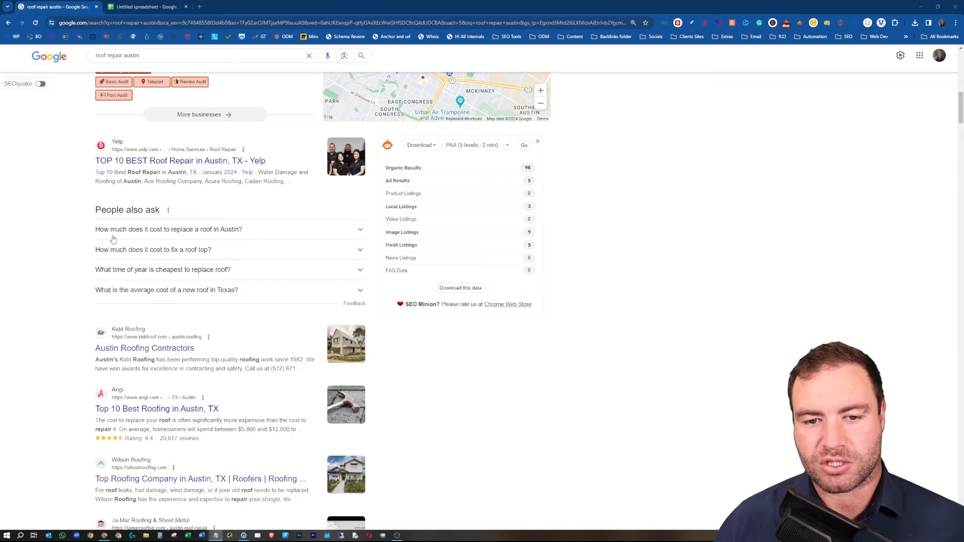
left_click(158, 6)
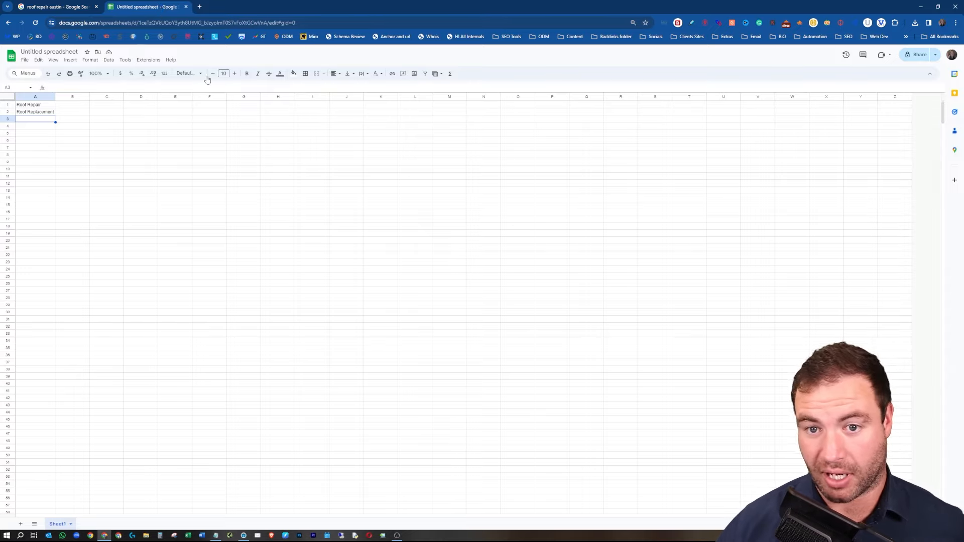
key("ctrl+plus")
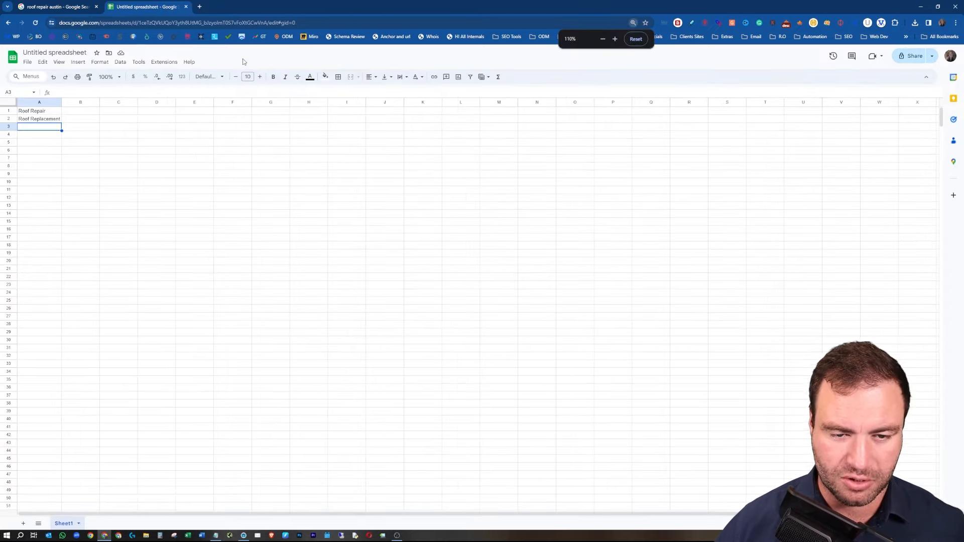
key("ctrl+plus")
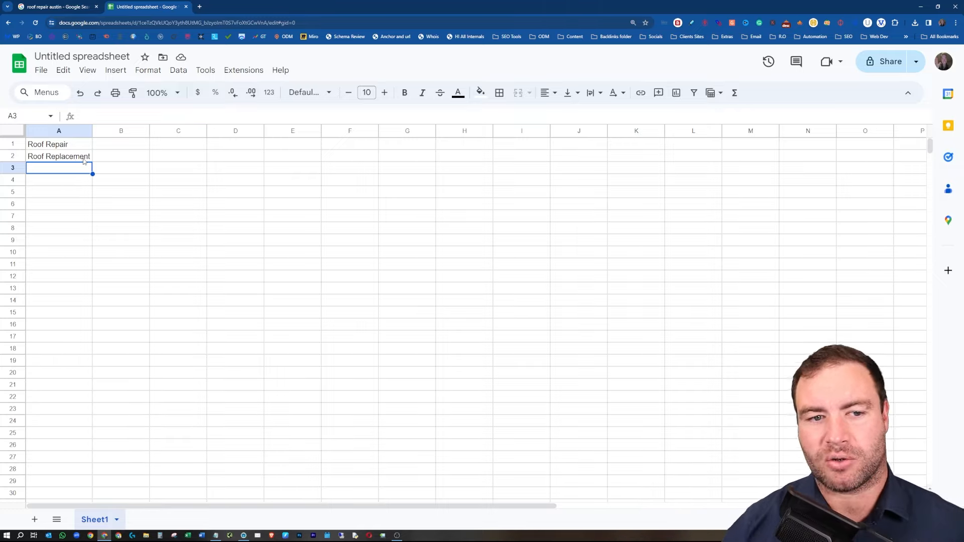
left_click(69, 160)
key("ctrl+c")
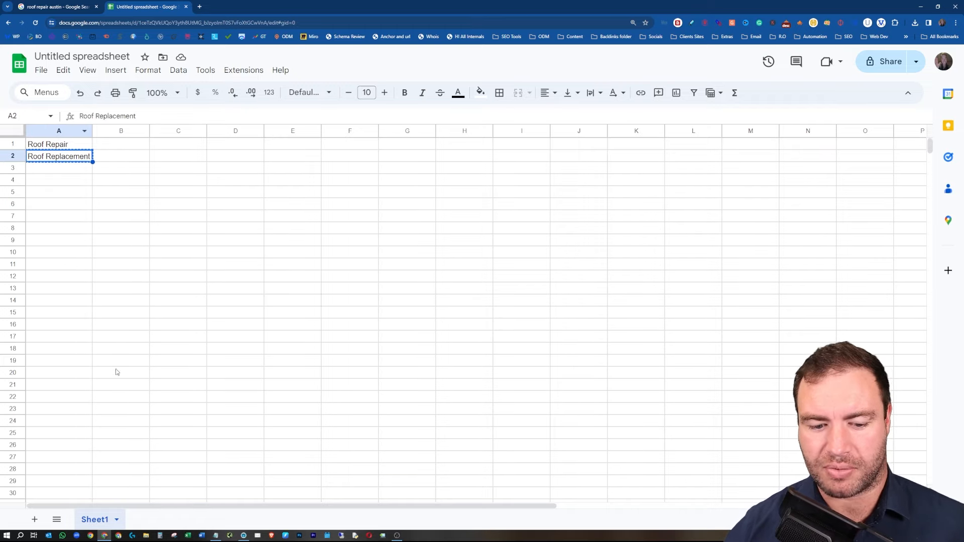
Replace "roof repair" in the Google query with the copied keyword, search for "Roof Replacement austin" and go to its People also ask section.
left_click(67, 7)
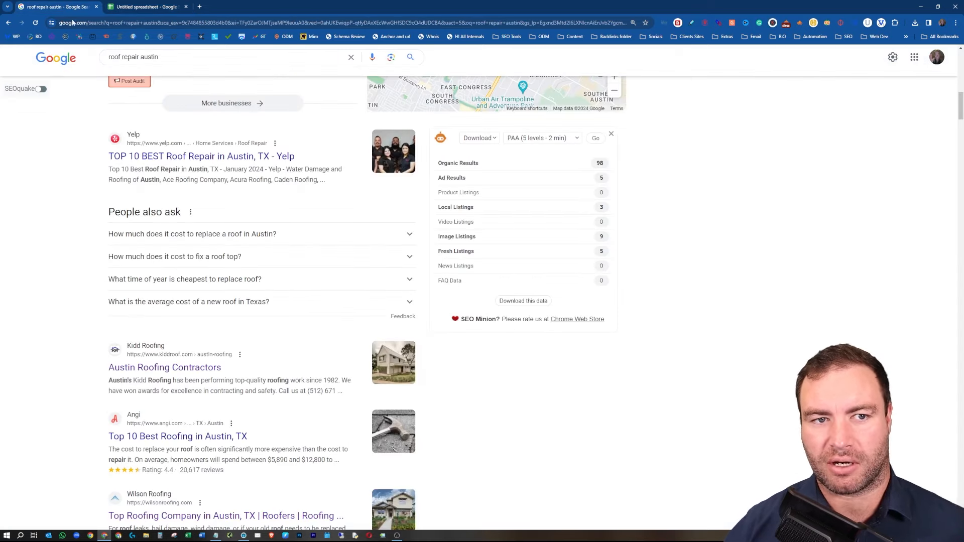
left_click_drag(105, 56, 139, 57)
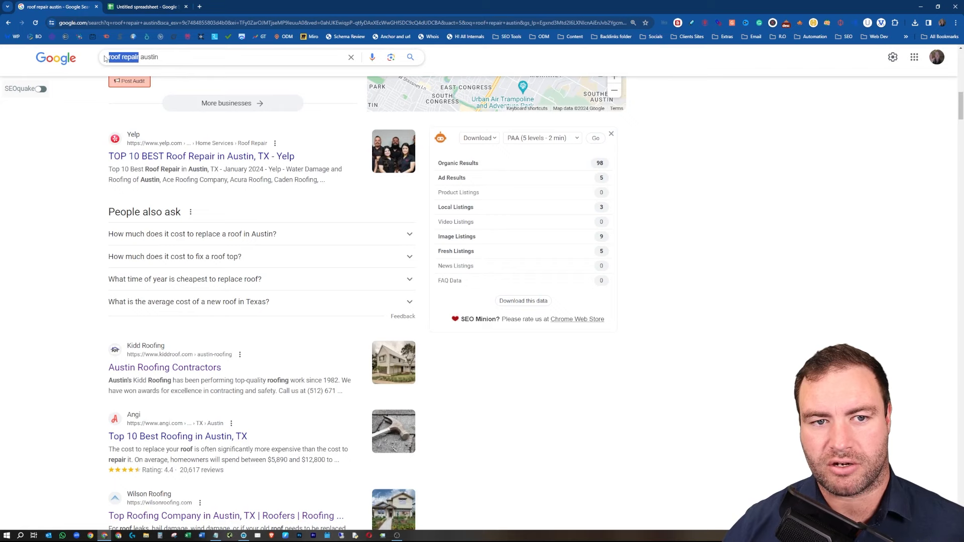
key("ctrl+v")
key("Return")
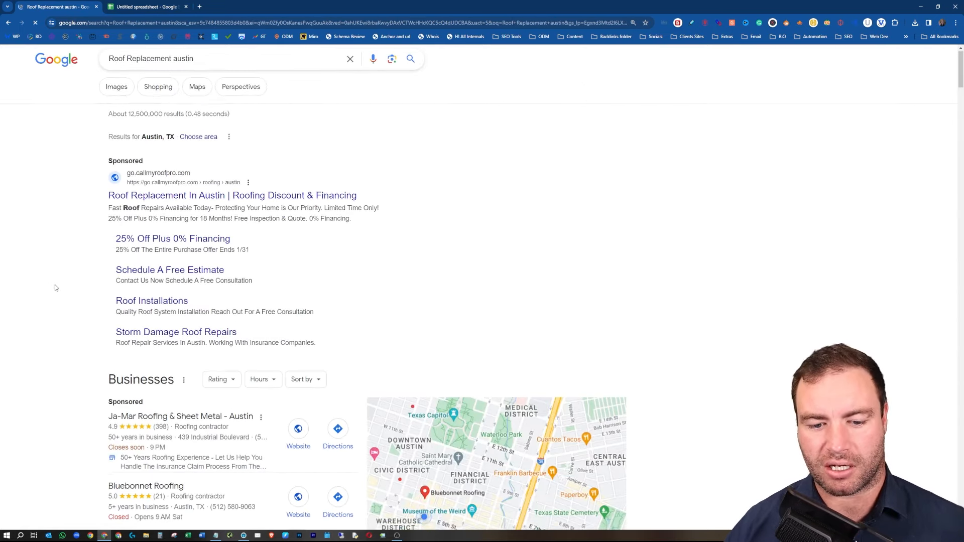
scroll(55, 284, "down", 8)
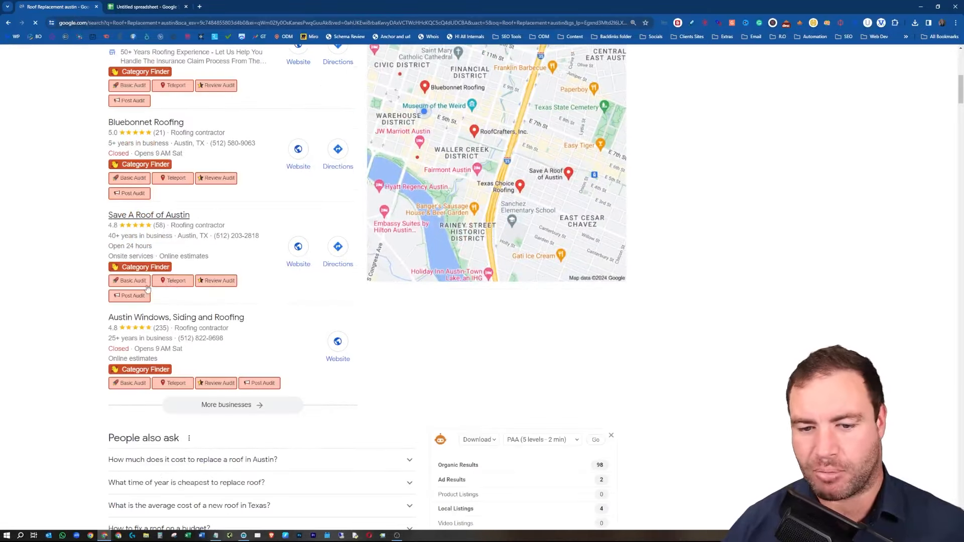
scroll(44, 309, "up", 5)
scroll(62, 310, "up", 3)
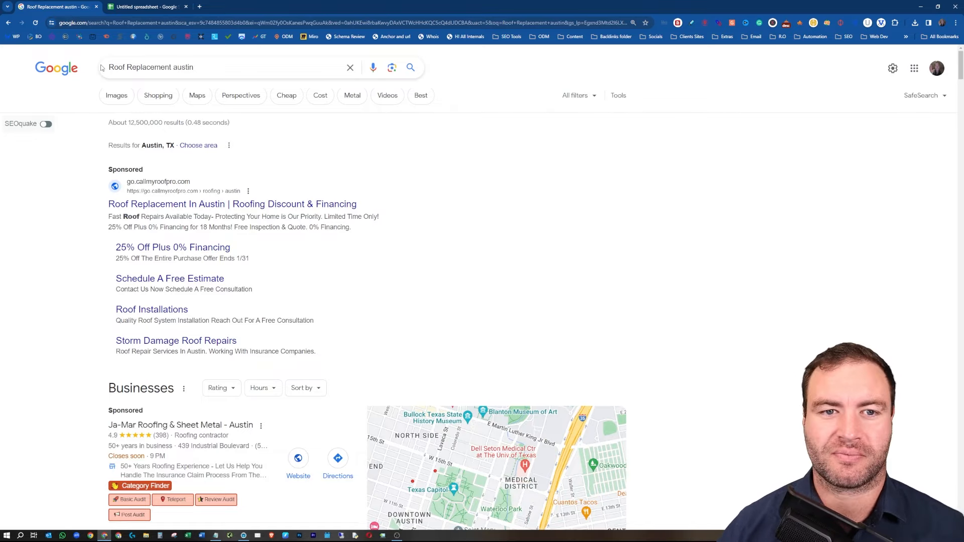
scroll(46, 195, "down", 3)
scroll(53, 216, "down", 9)
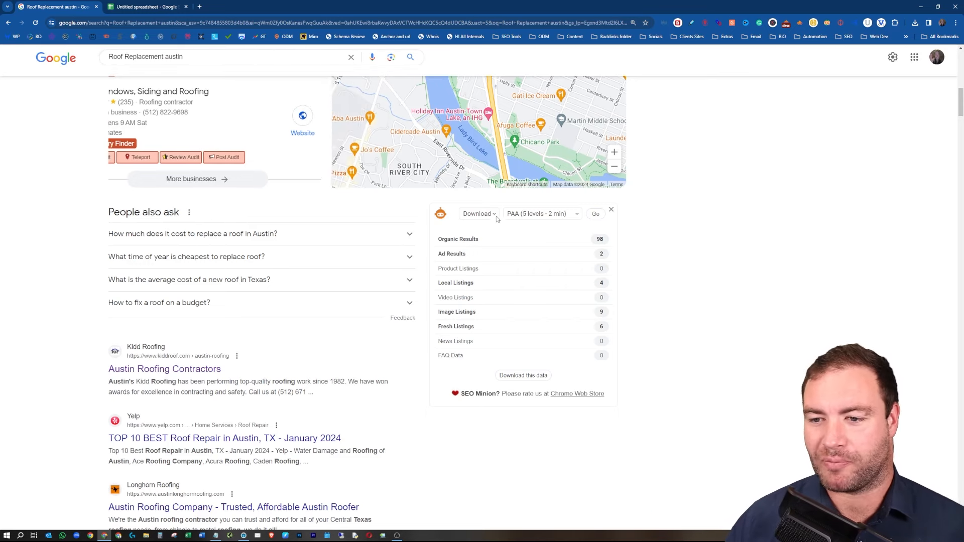
left_click(548, 214)
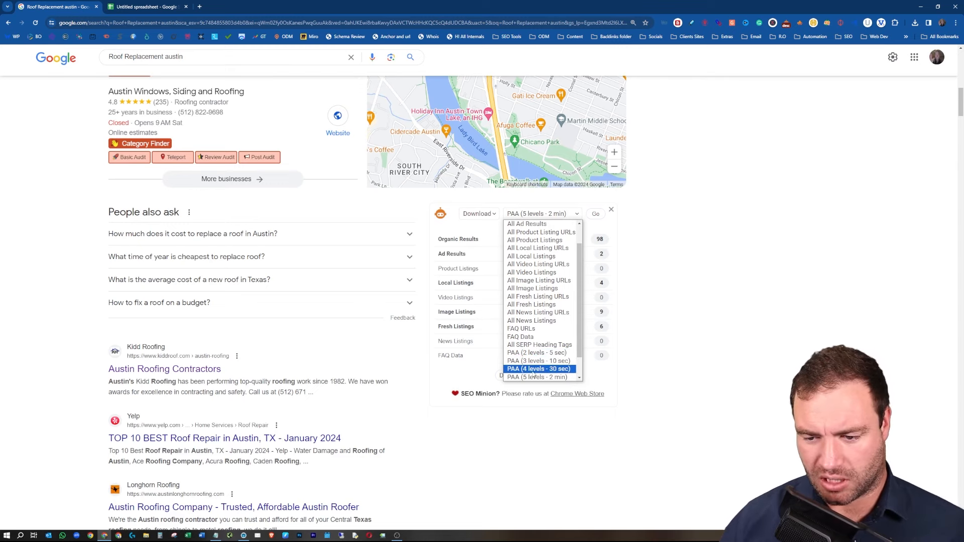
scroll(538, 372, "down", 1)
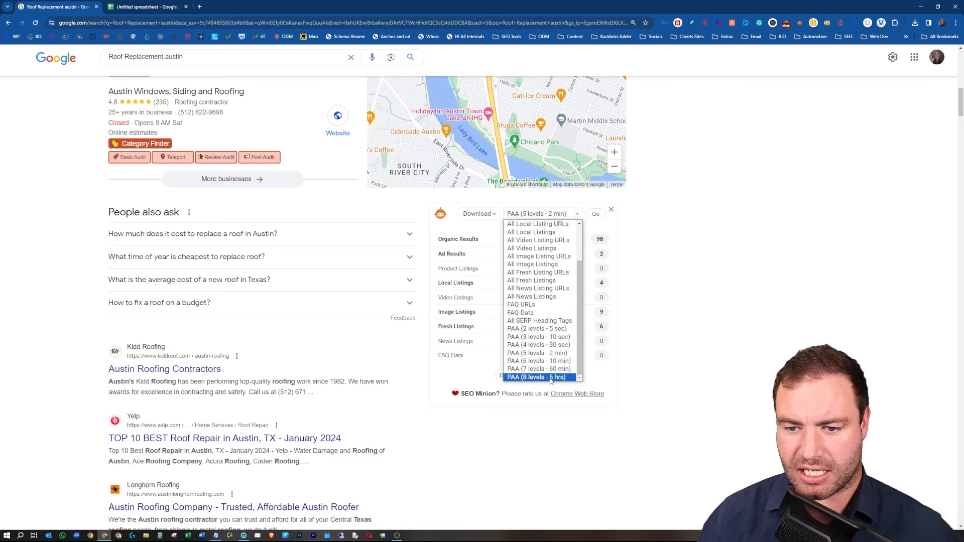
left_click(522, 213)
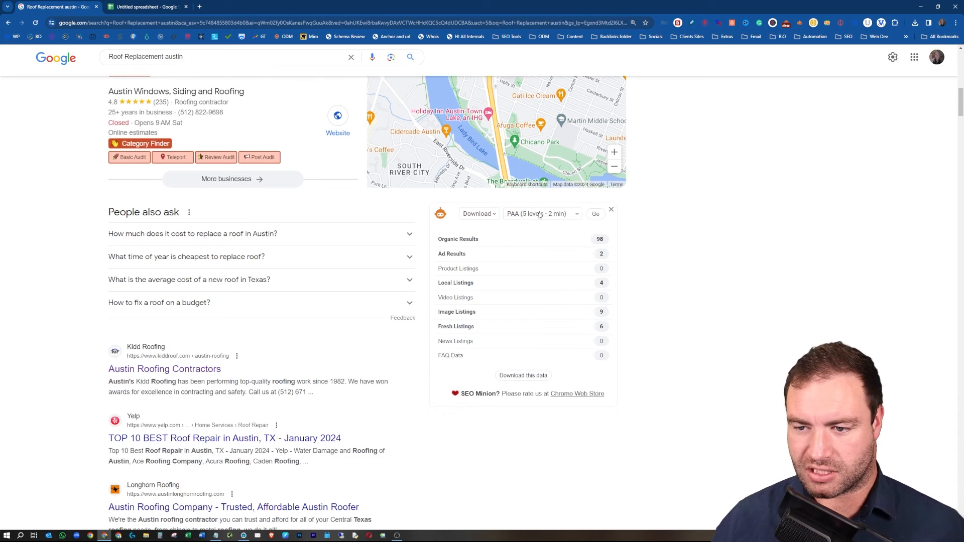
Set the SEO Minion download to "PAA (4 levels - 30 sec)" and run it for the roof replacement results.
left_click(539, 215)
scroll(525, 291, "down", 1)
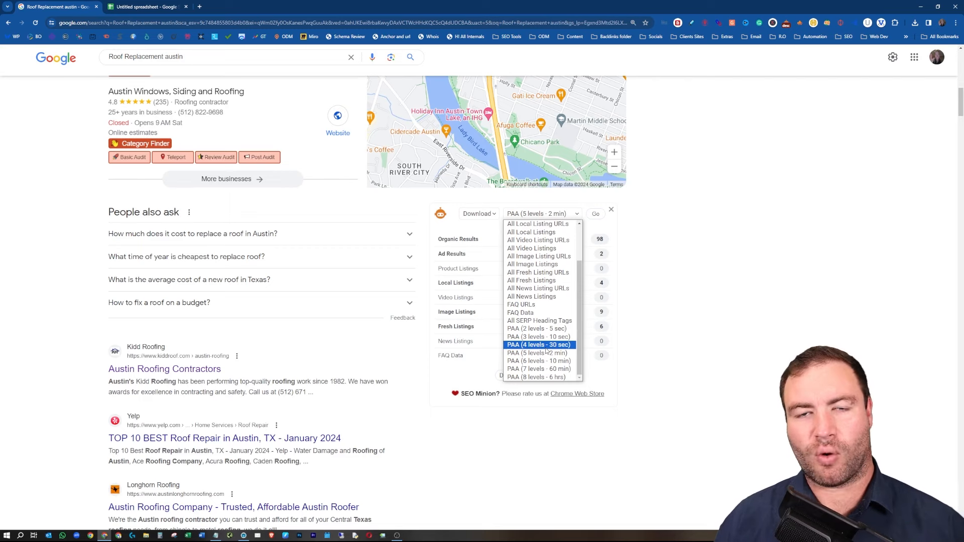
left_click(546, 345)
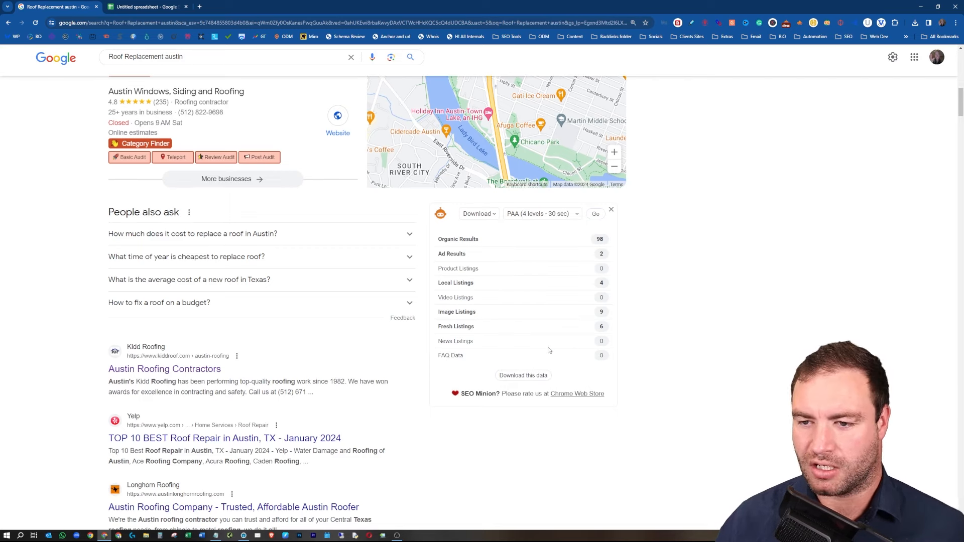
left_click(596, 214)
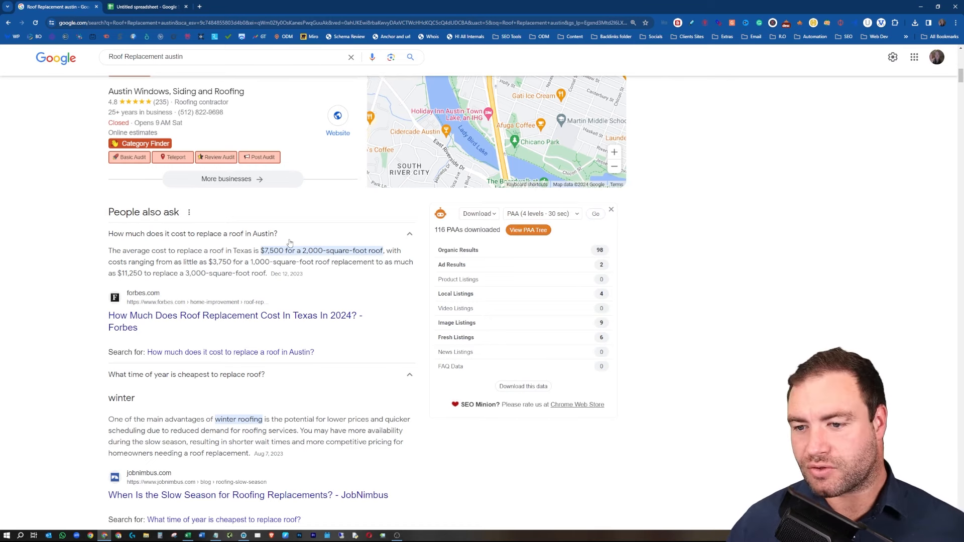
Open the PAA tree and preview the answer snippets behind its roof replacement questions.
left_click(531, 232)
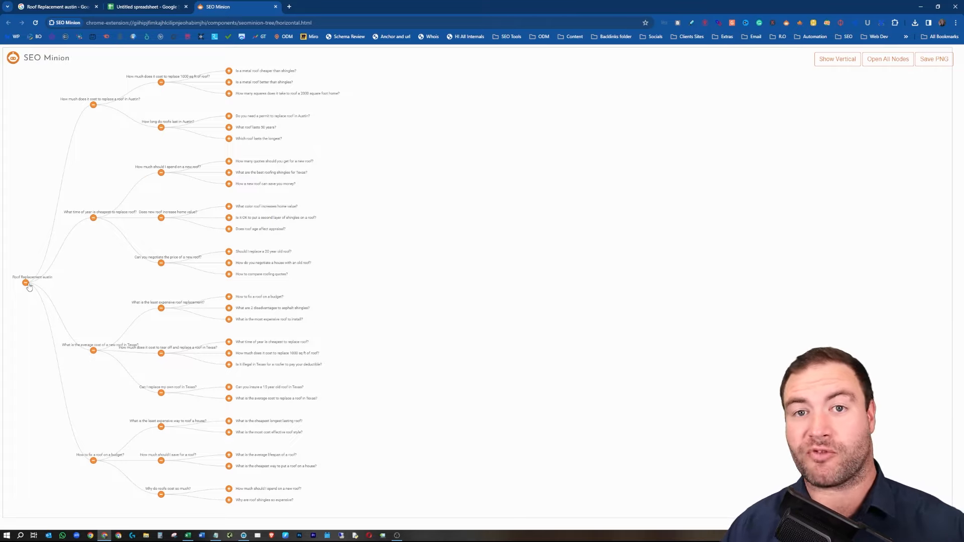
mouse_move(78, 94)
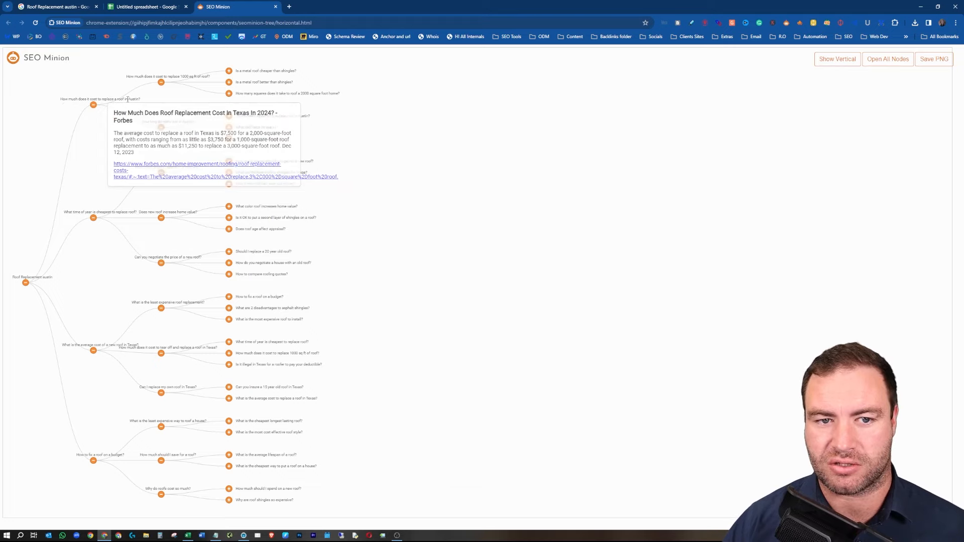
mouse_move(69, 220)
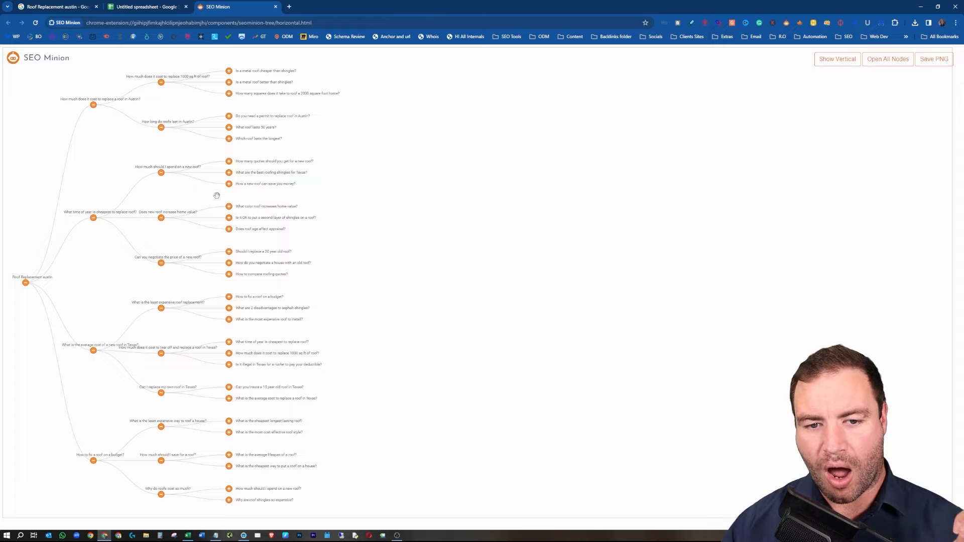
mouse_move(205, 220)
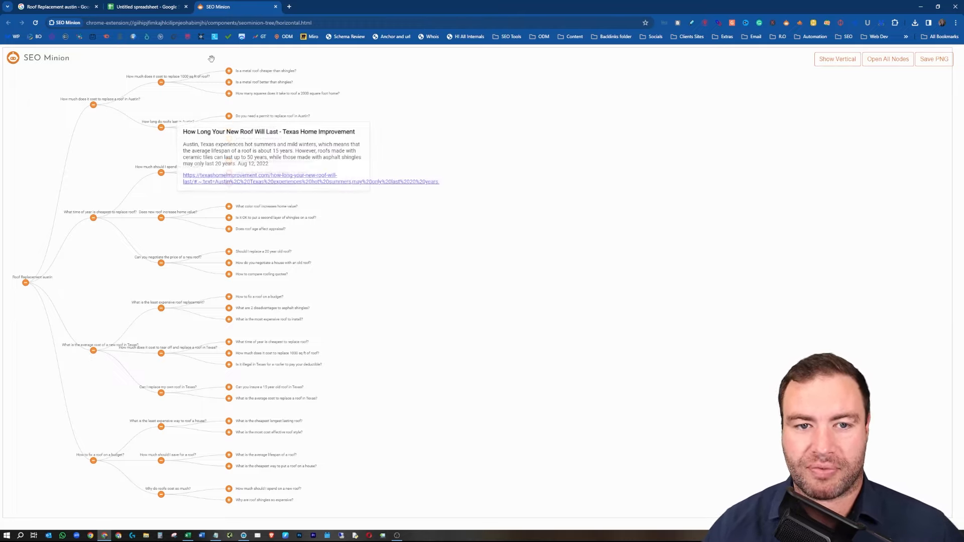
Examine the PAA titles in column B of the spreadsheet against the Roof Repair and Roof Replacement keywords in column A.
left_click(159, 7)
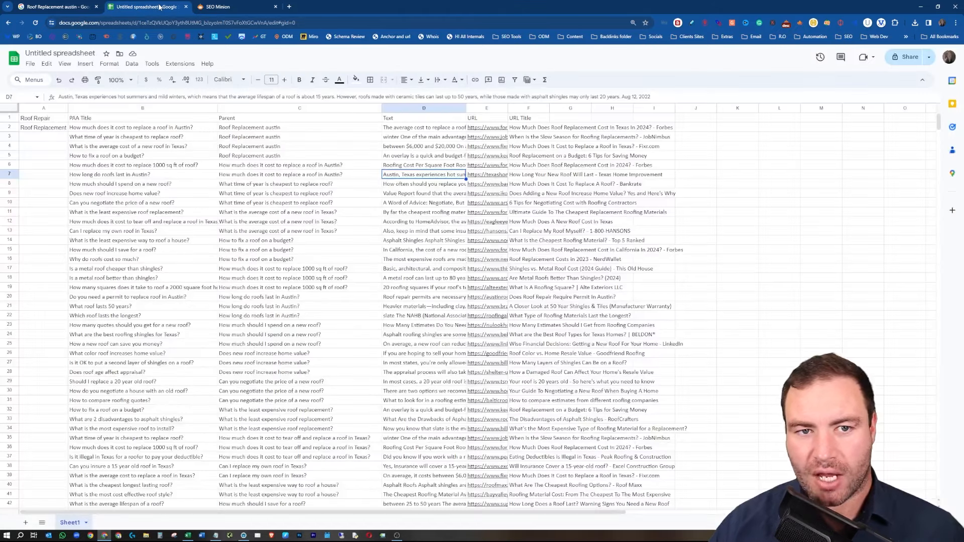
left_click(191, 187)
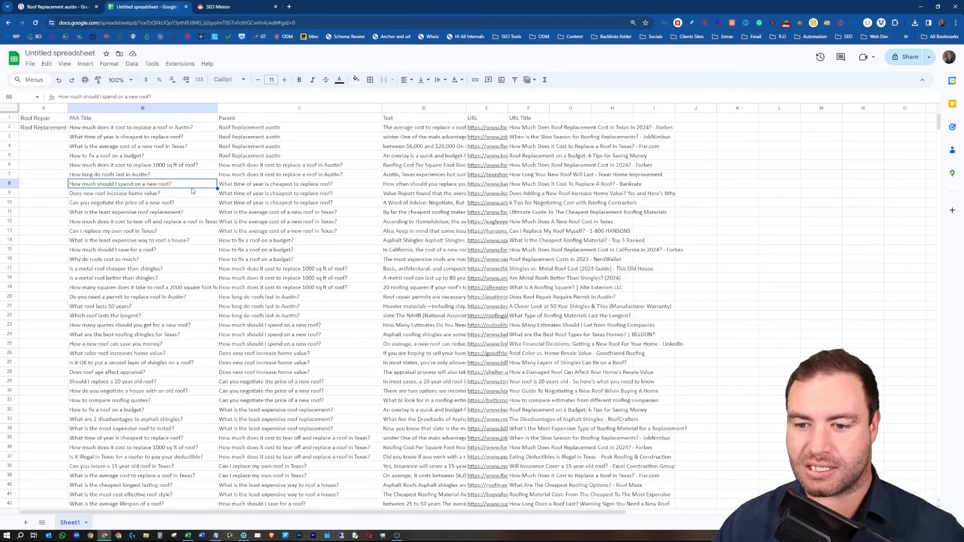
left_click(49, 121)
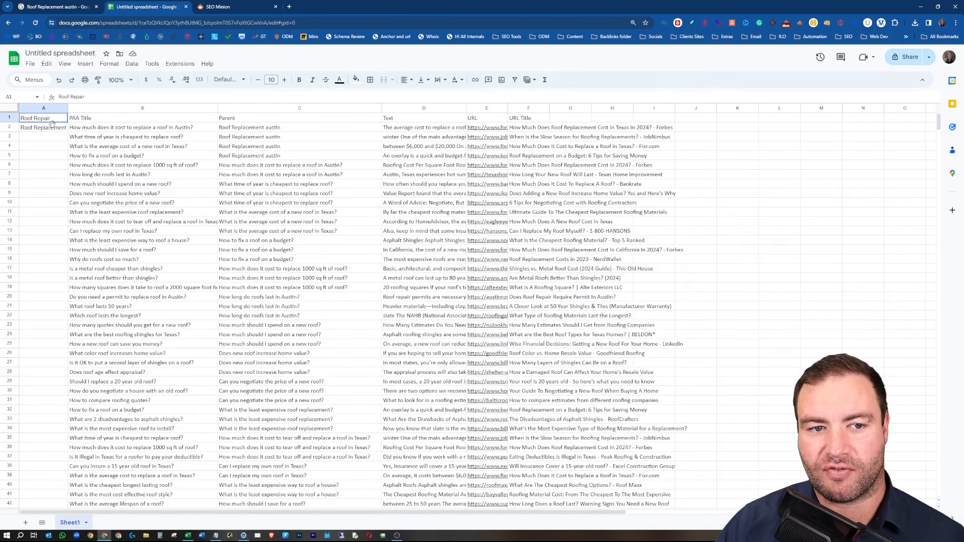
left_click_drag(52, 123, 52, 128)
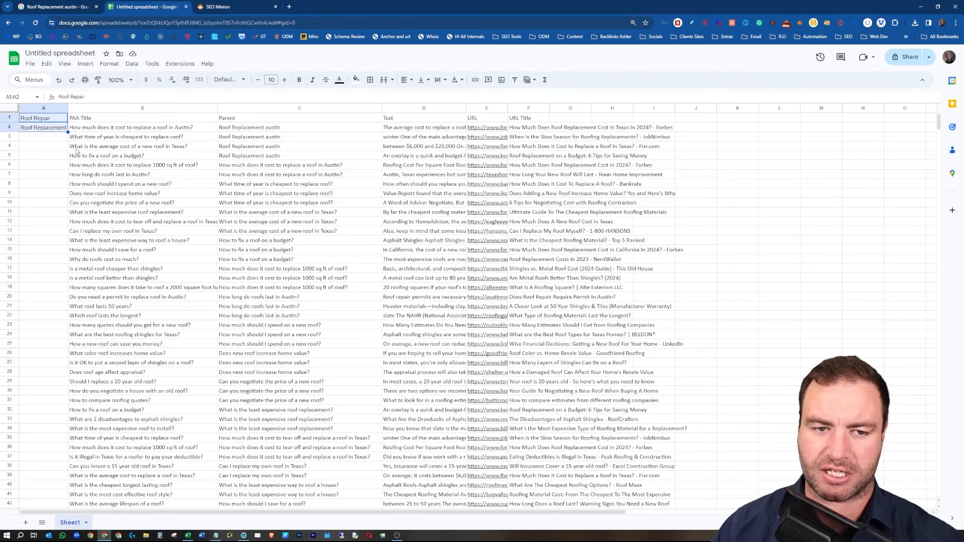
left_click(43, 158)
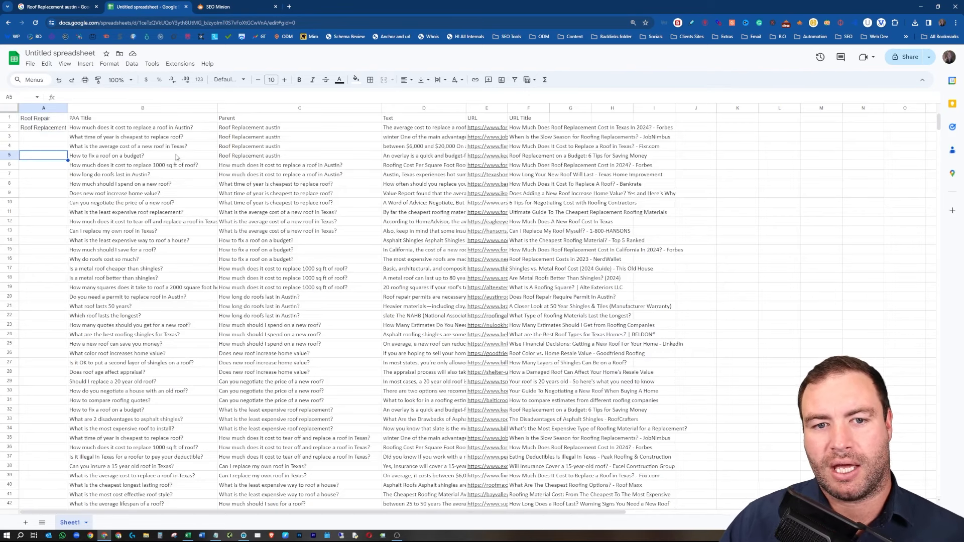
left_click(181, 128)
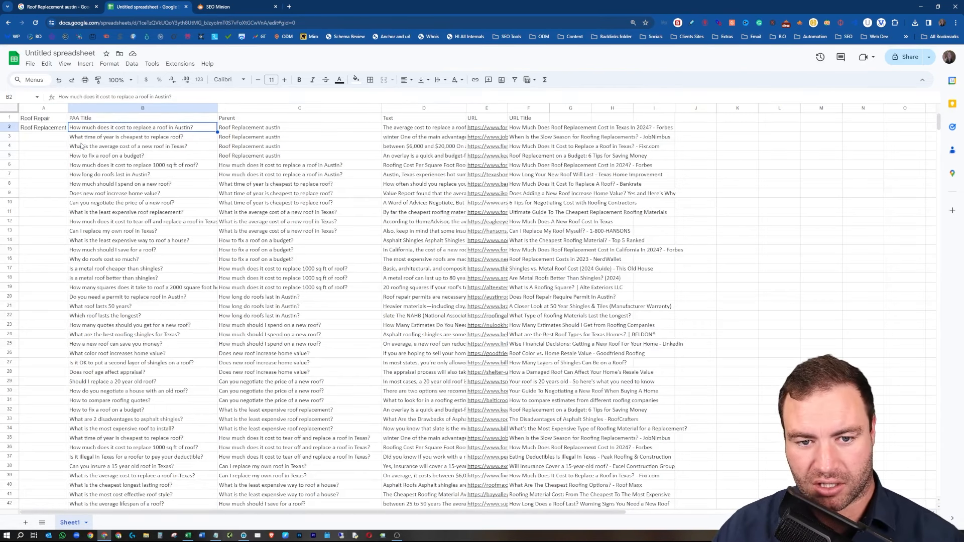
left_click(53, 166)
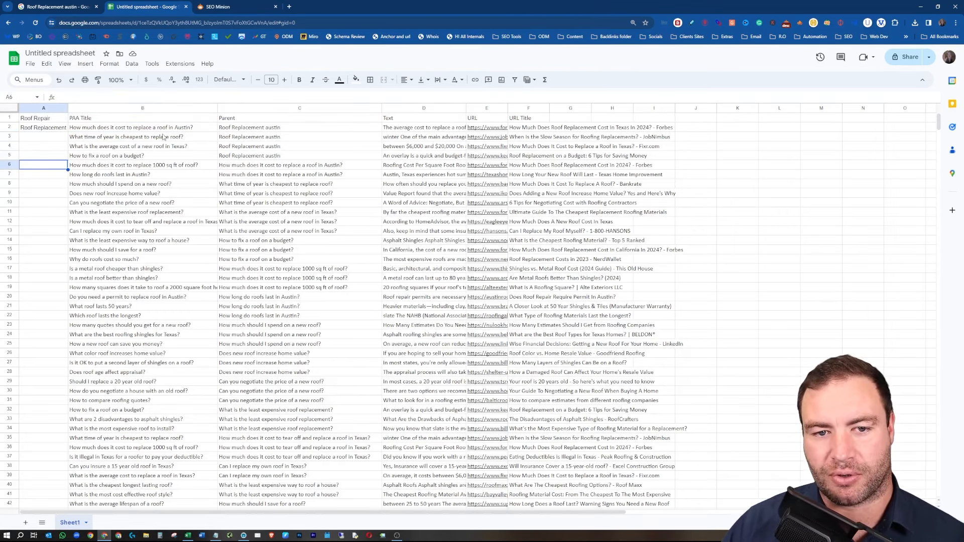
left_click_drag(169, 129, 128, 146)
left_click(50, 130)
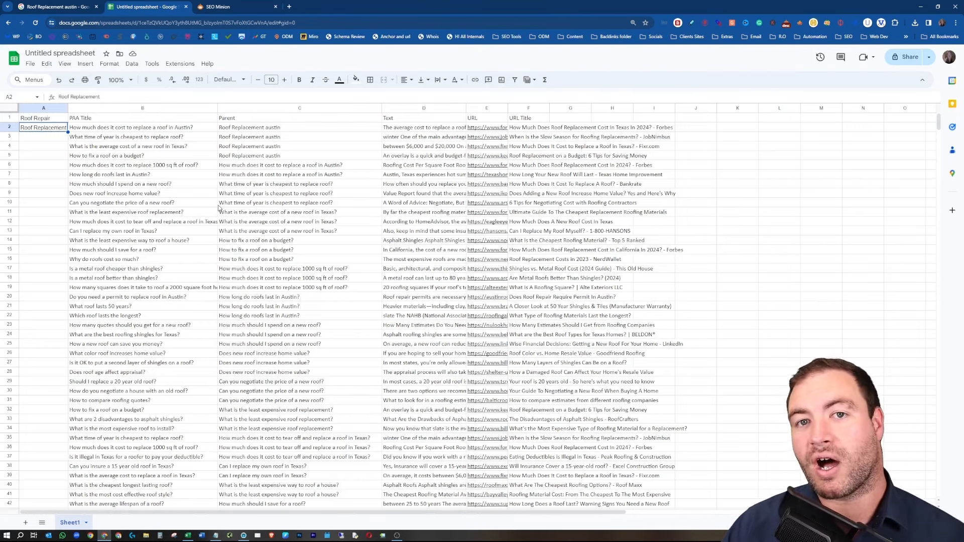
left_click_drag(168, 131, 151, 382)
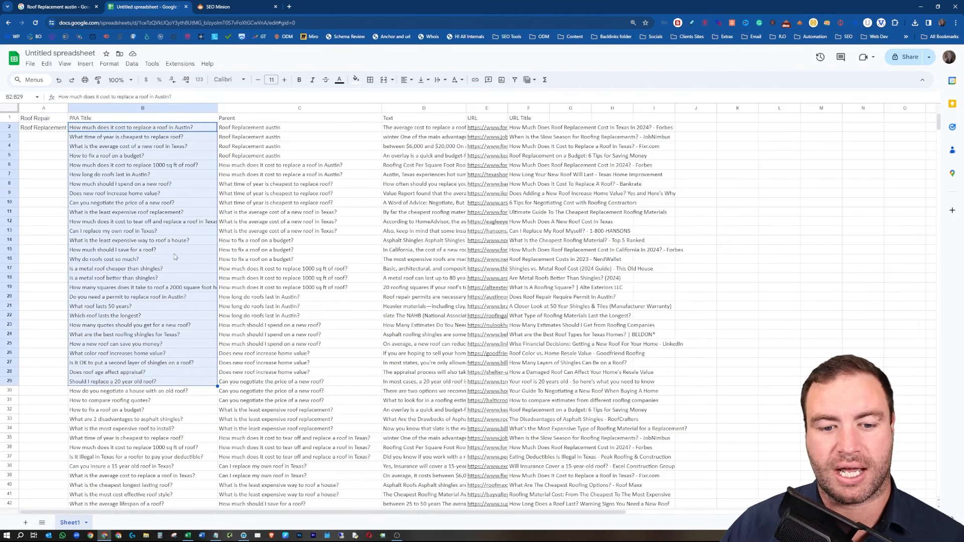
left_click(129, 362)
left_click(168, 383)
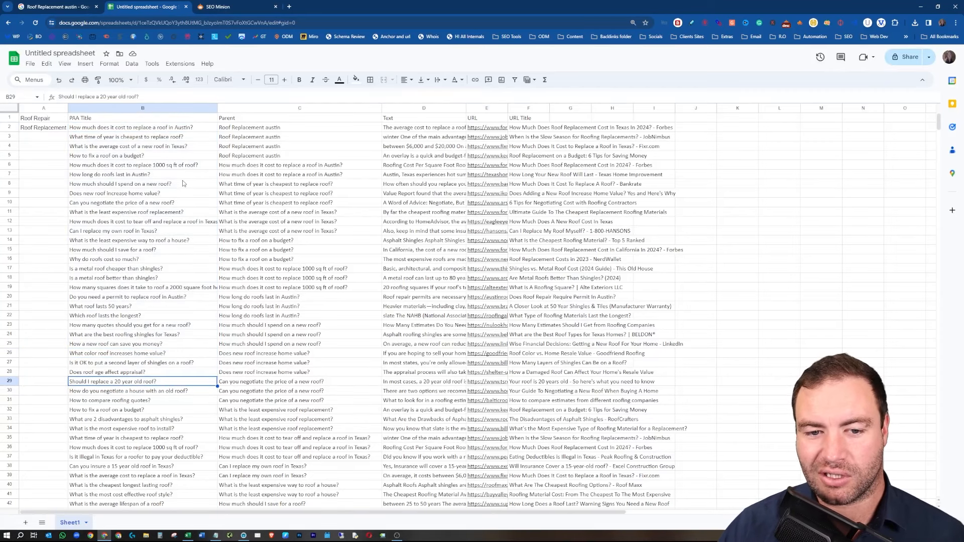
left_click_drag(171, 165, 158, 335)
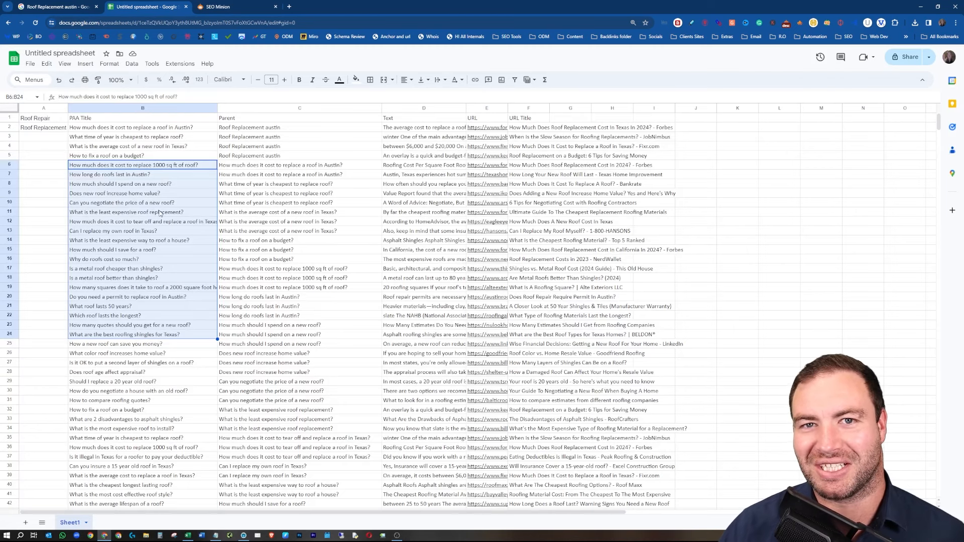
left_click(14, 231)
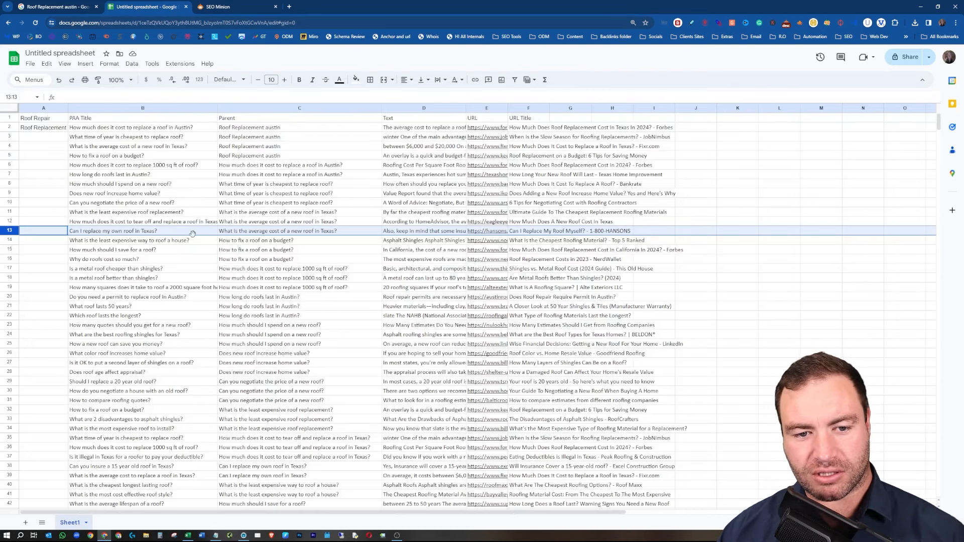
left_click(45, 128)
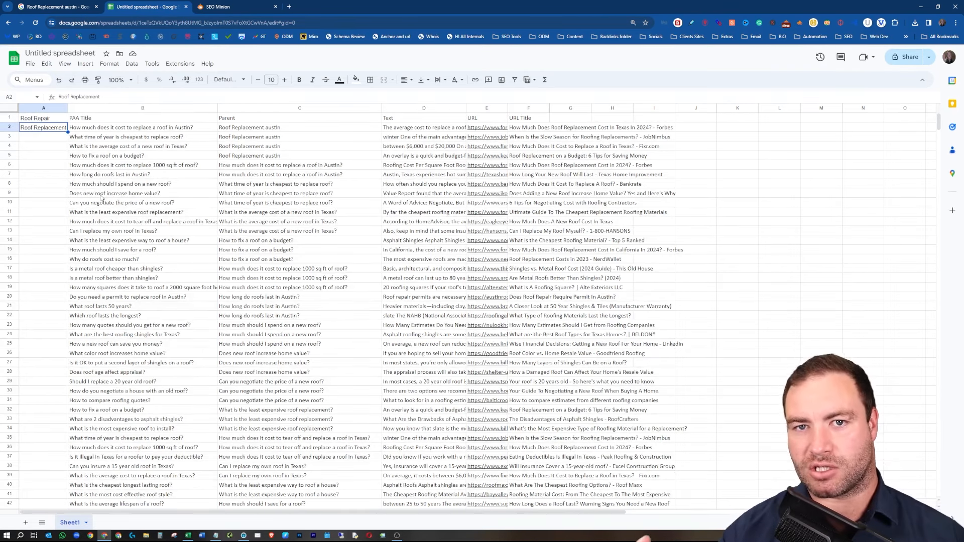
Examine "Can I replace my own roof in Texas?" and nearby PAA titles against the Roof Replacement keyword in column A.
left_click(186, 140)
left_click(187, 203)
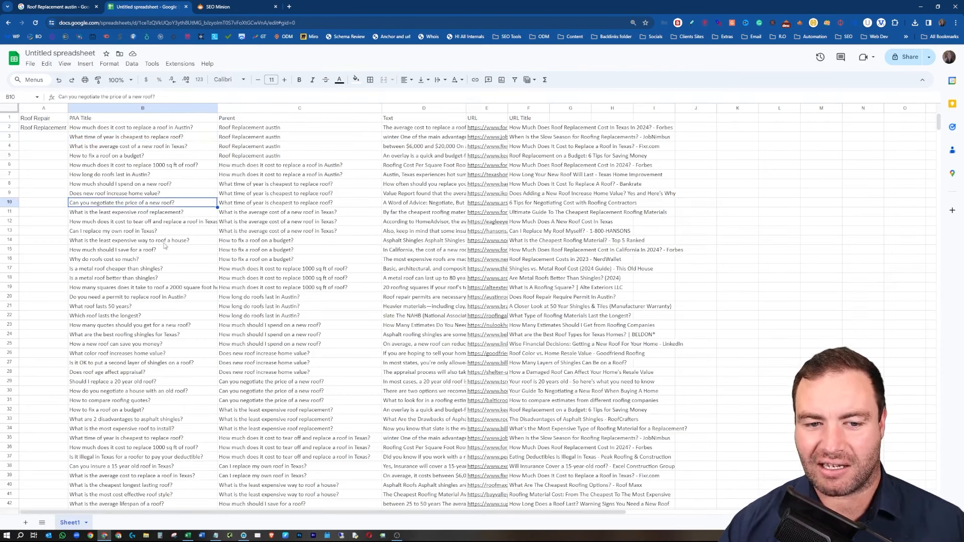
left_click(10, 231)
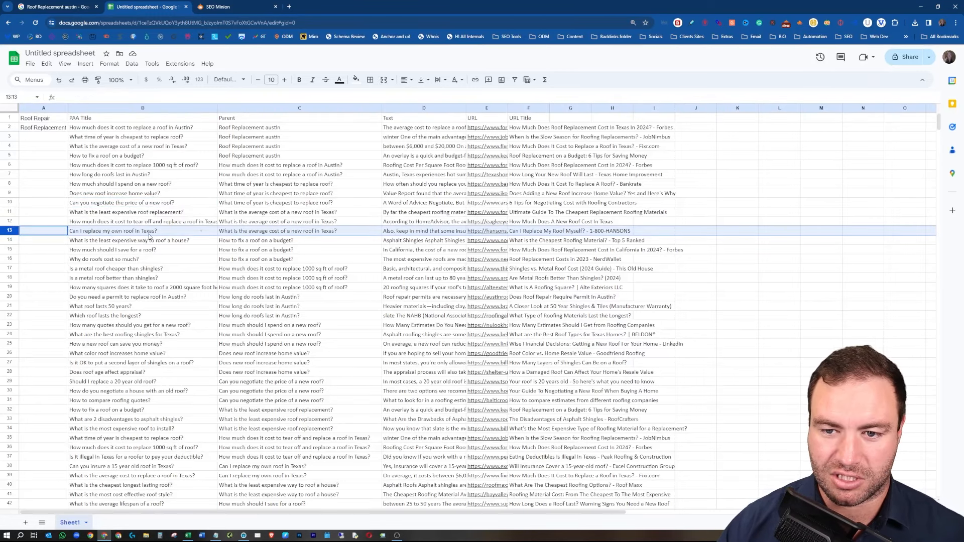
key("ctrl+plus")
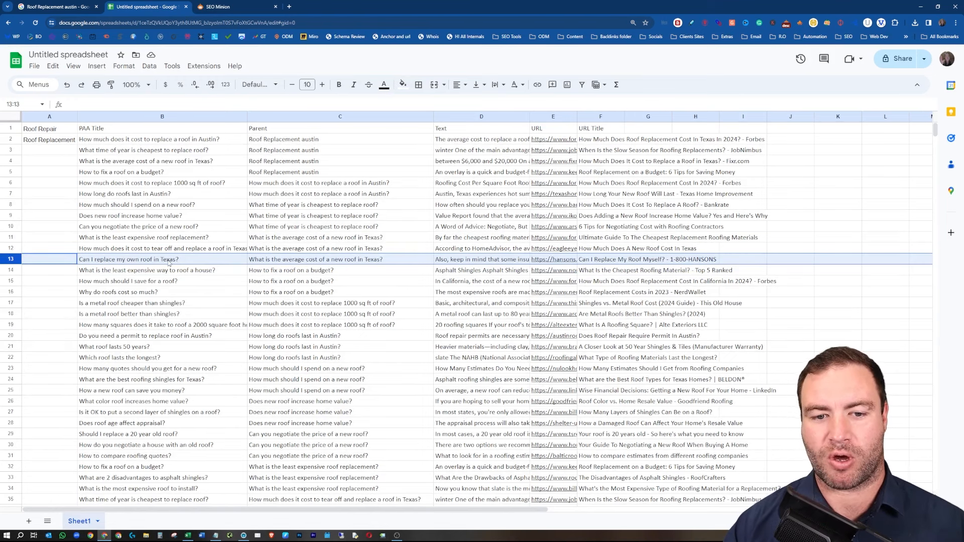
left_click(170, 262)
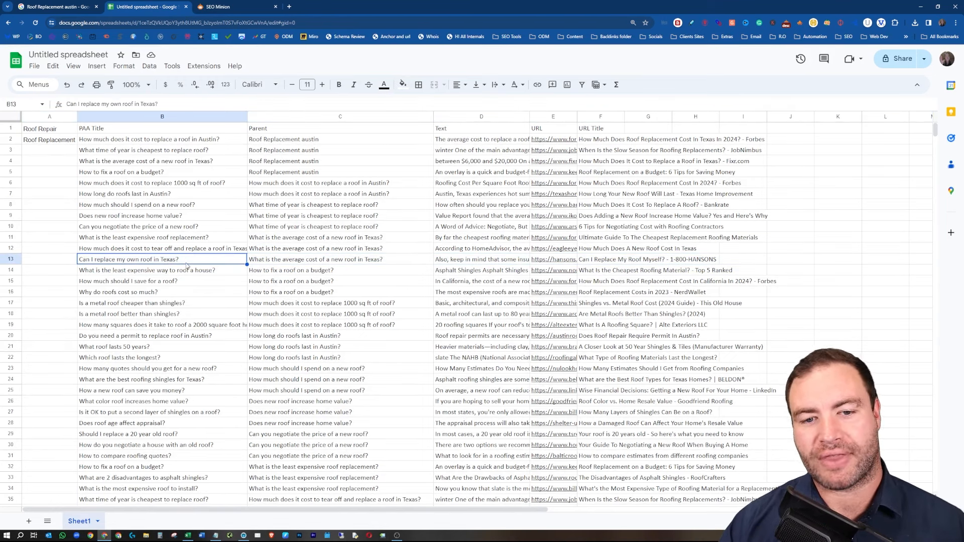
left_click(51, 142)
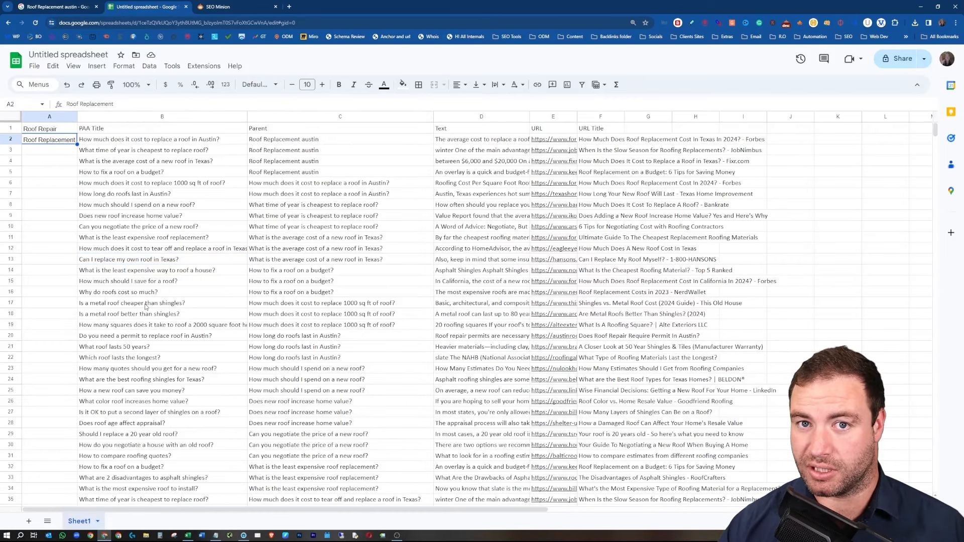
left_click(156, 262)
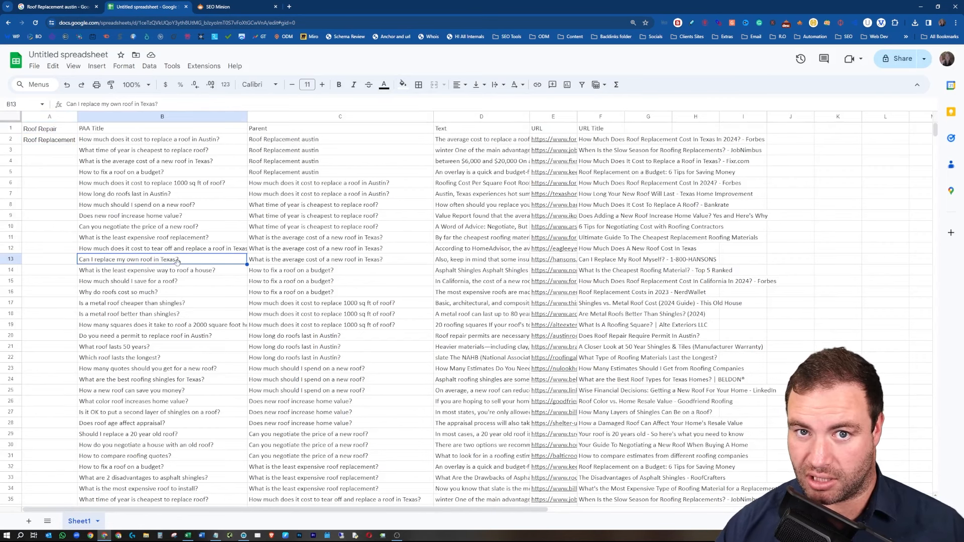
left_click(47, 144)
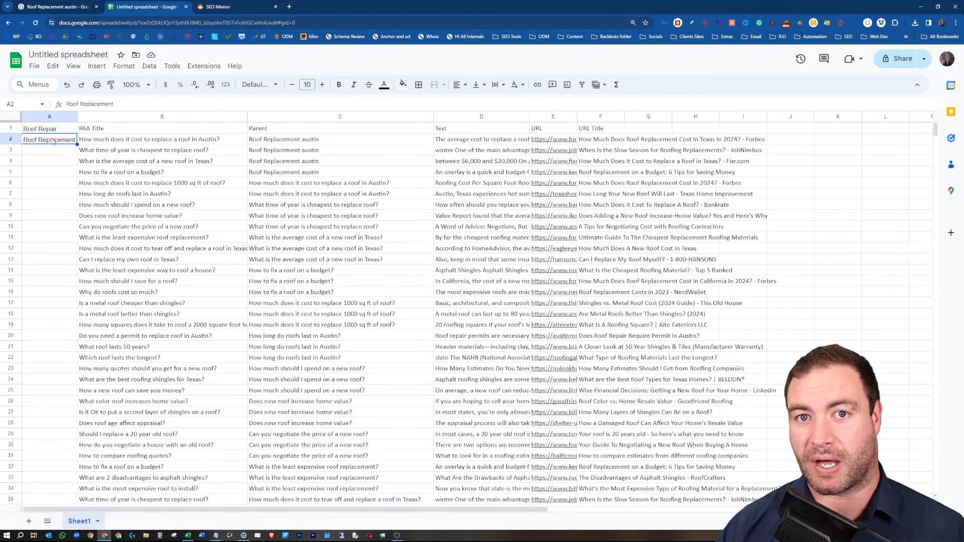
left_click(196, 264)
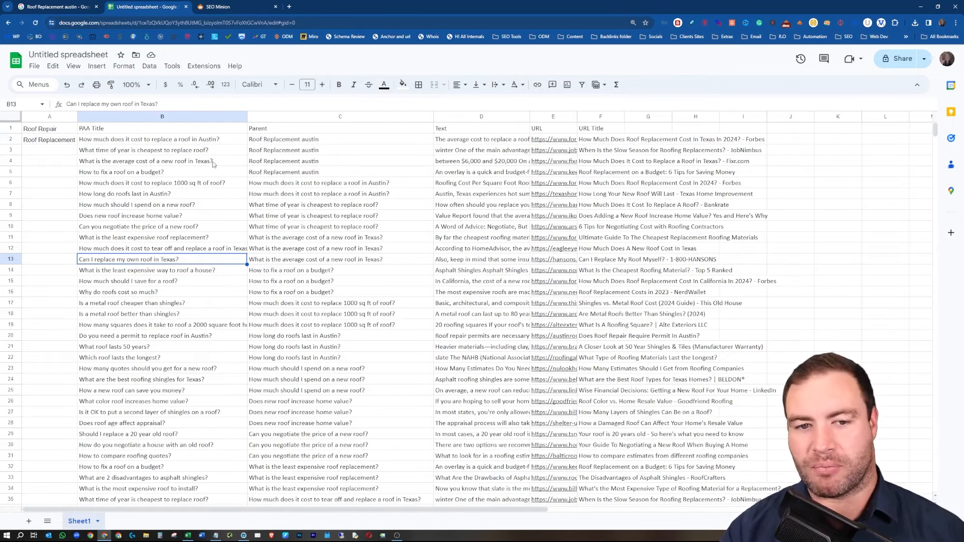
Review the remaining PAA titles down to the end of column B, including the roof cost, lifespan and insurance questions.
scroll(213, 164, "down", 15)
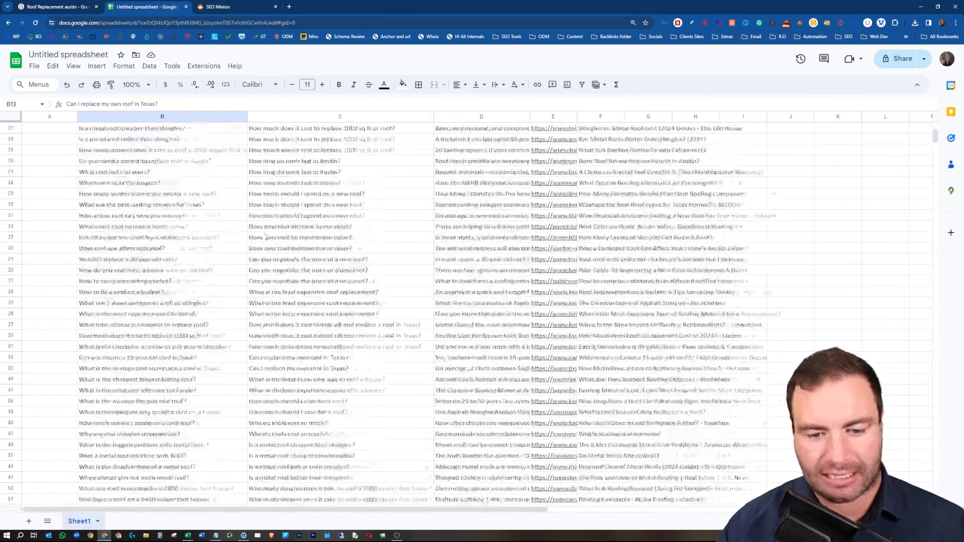
scroll(258, 290, "down", 15)
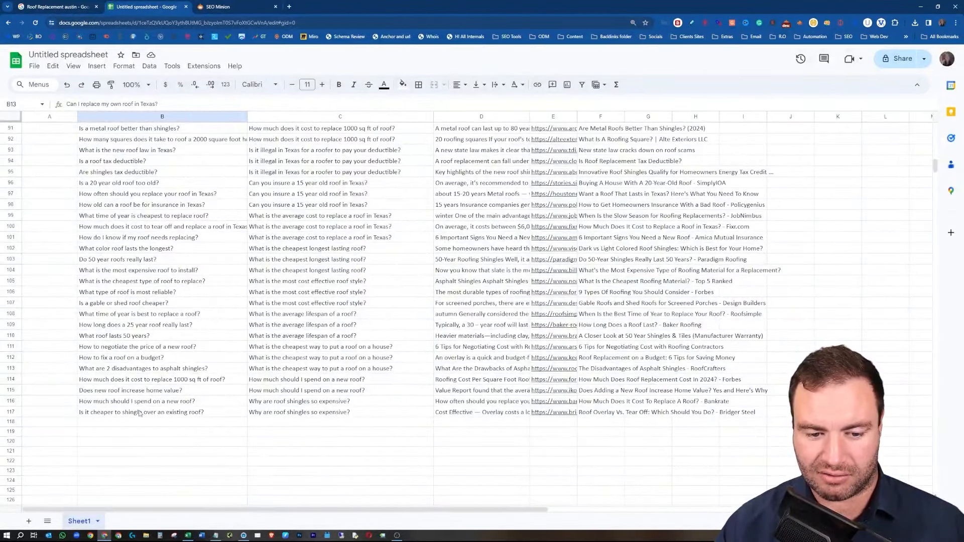
left_click(112, 370)
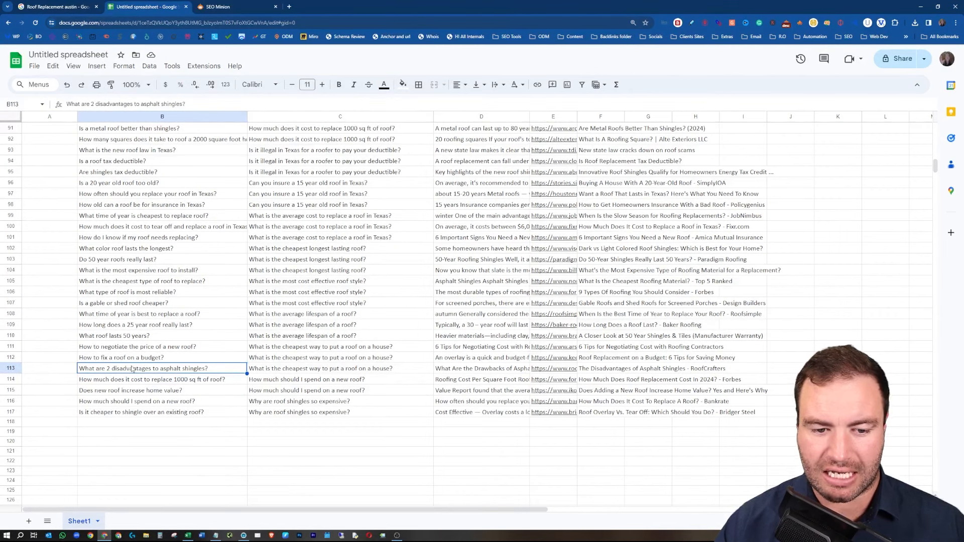
left_click(169, 357)
left_click(180, 348)
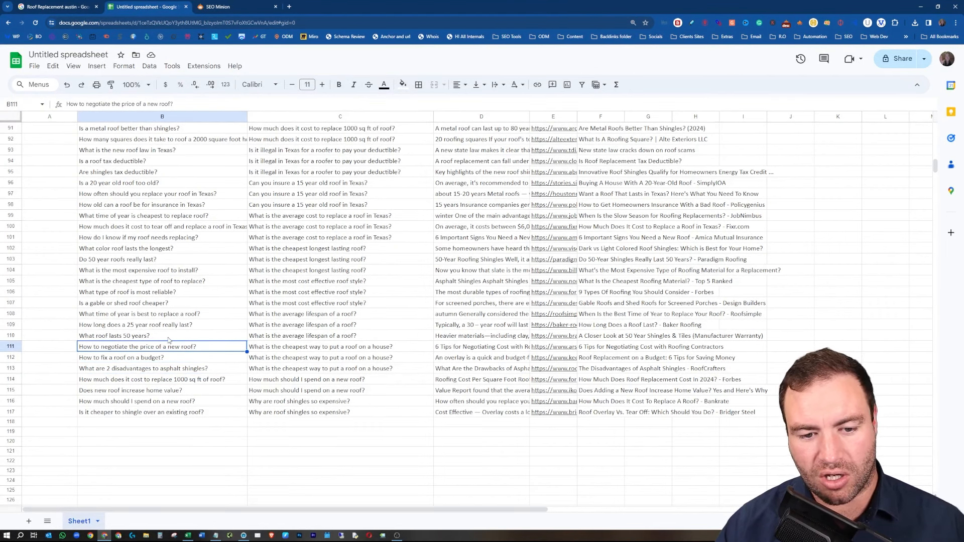
left_click(169, 335)
left_click(185, 315)
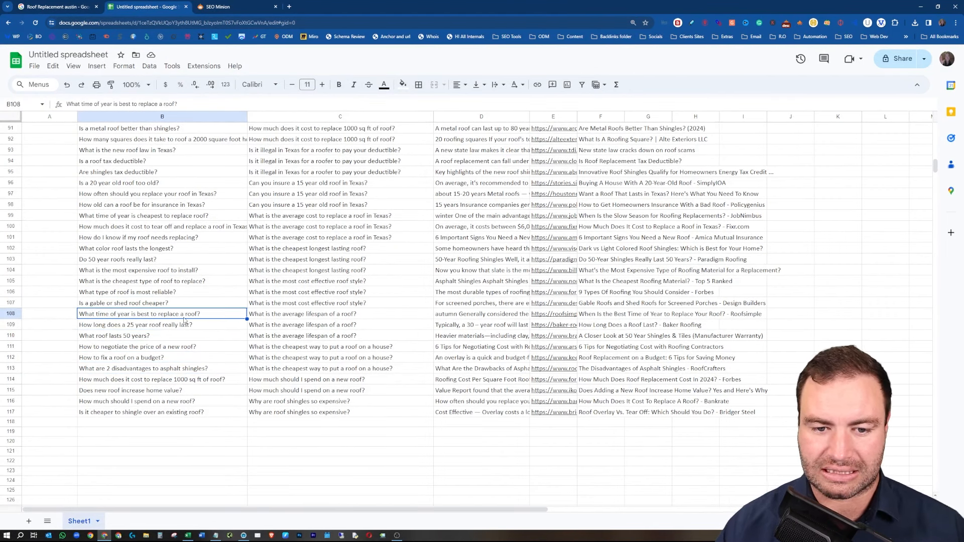
left_click(190, 251)
scroll(189, 280, "up", 1)
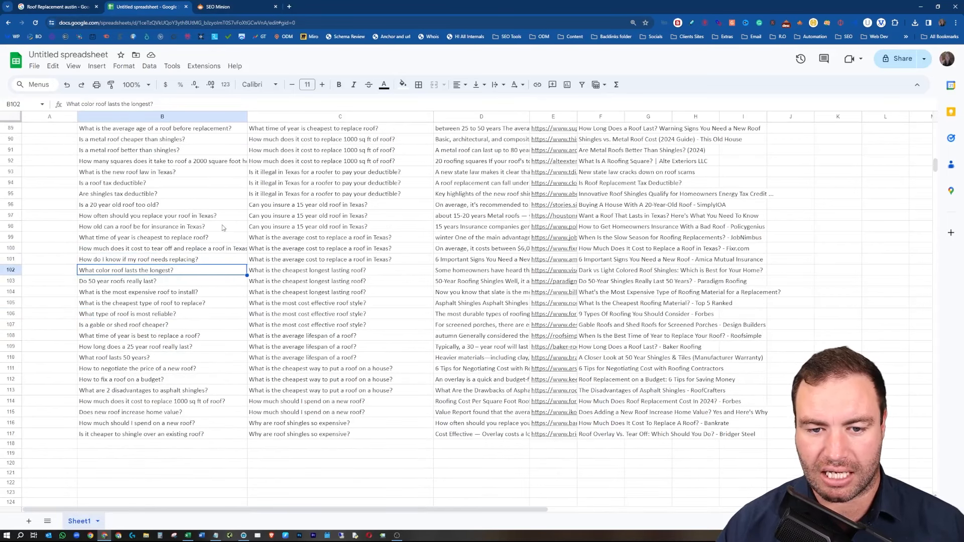
left_click_drag(213, 250, 210, 227)
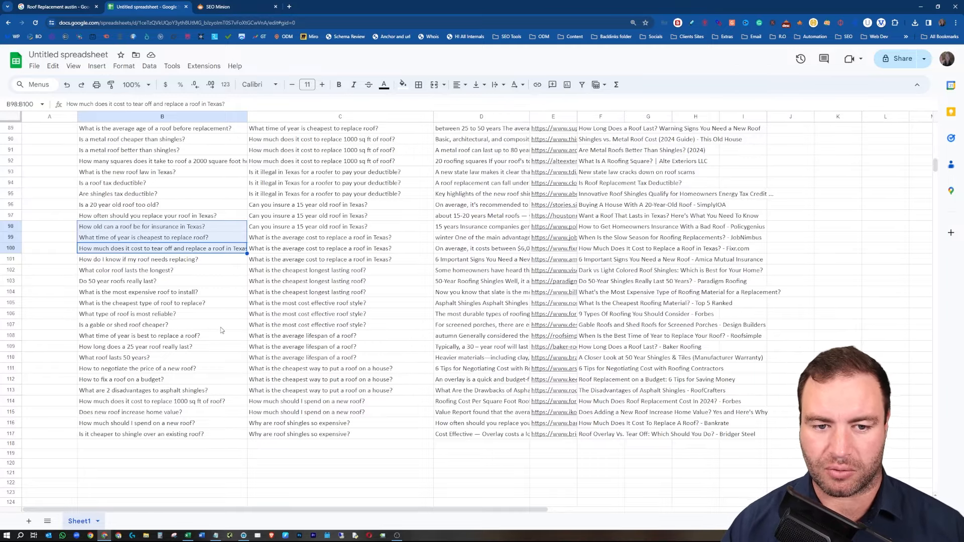
scroll(223, 330, "up", 8)
scroll(157, 372, "up", 20)
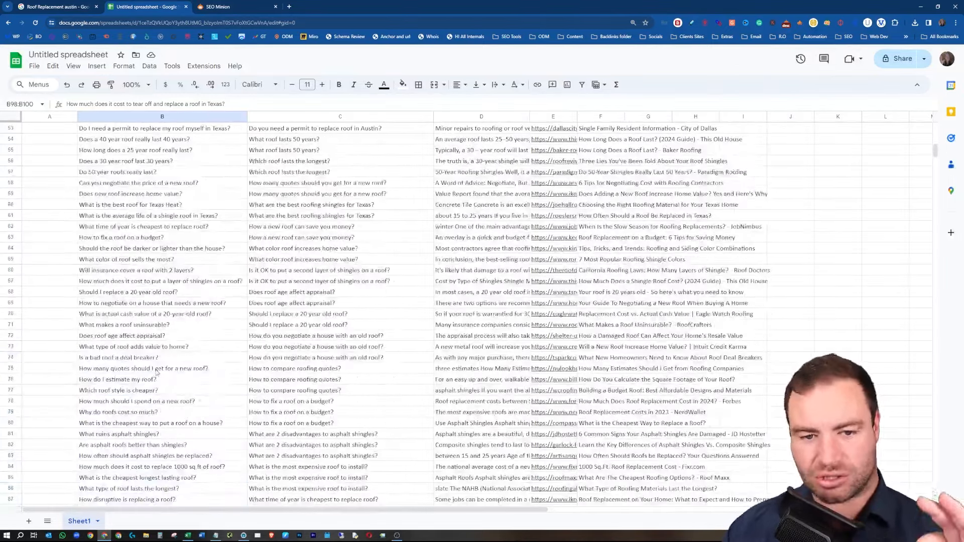
scroll(174, 375, "up", 3)
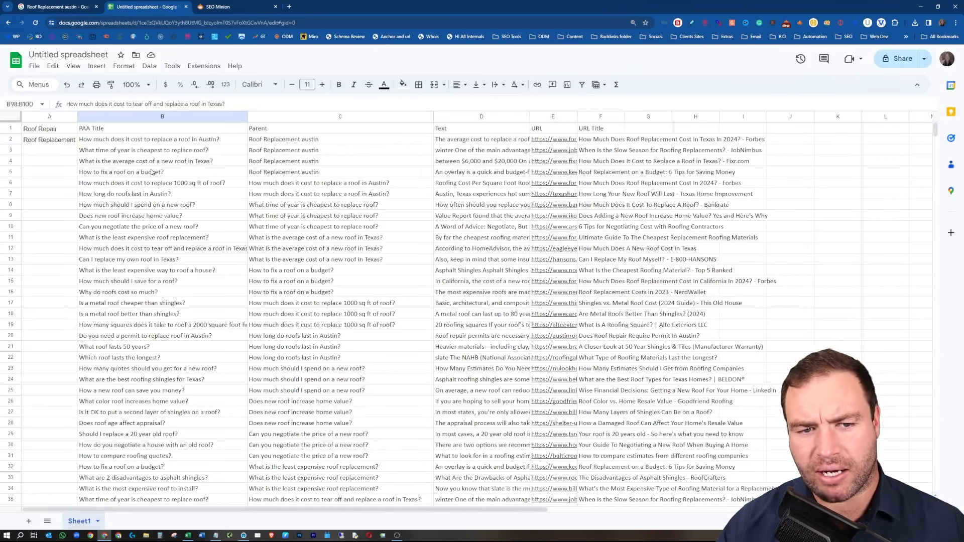
Highlight the question "How much does it cost to replace a roof in Austin?" in cell B2 with a yellow fill.
left_click(145, 153)
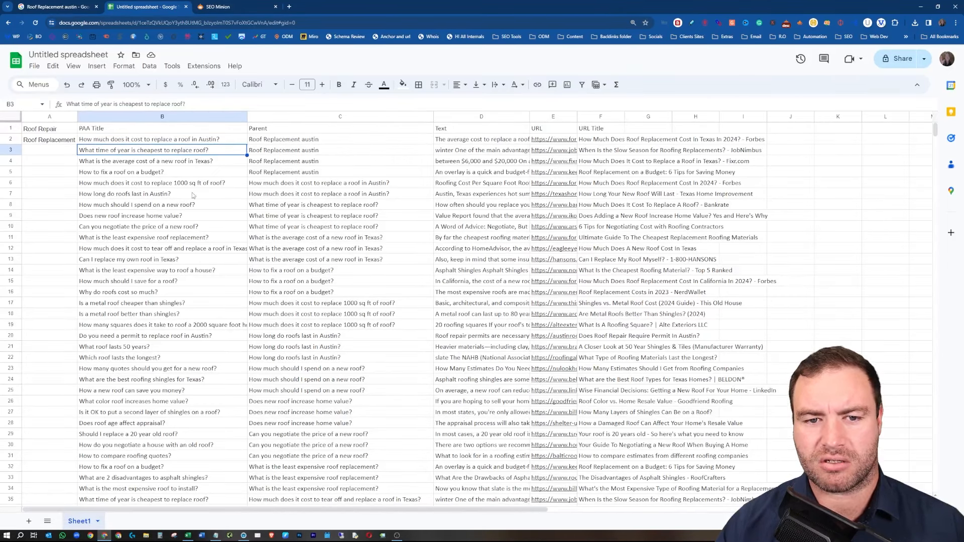
left_click(194, 141)
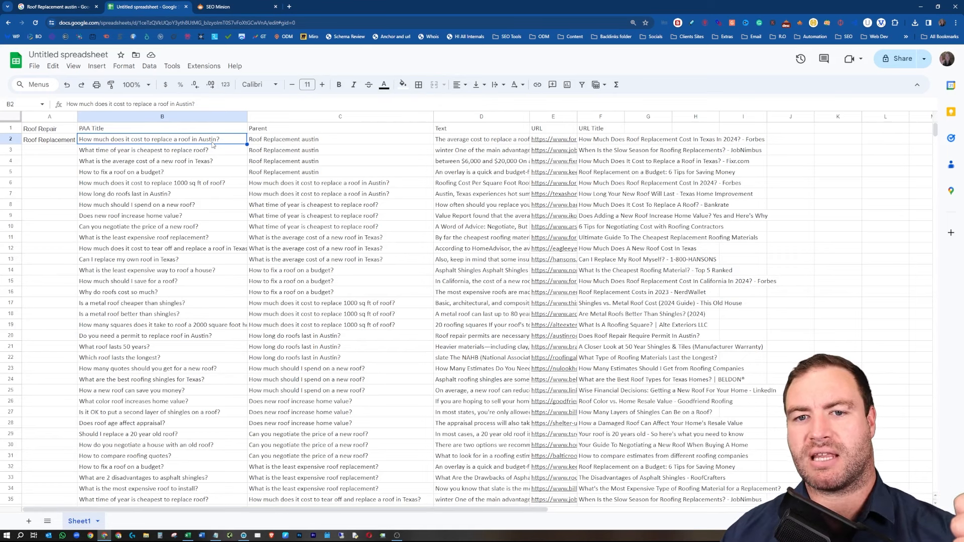
left_click(403, 84)
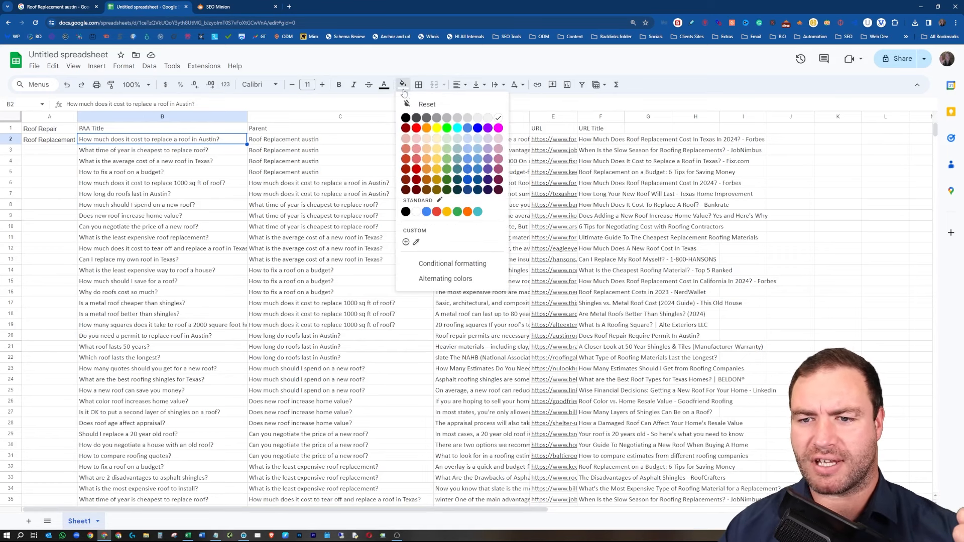
left_click(436, 128)
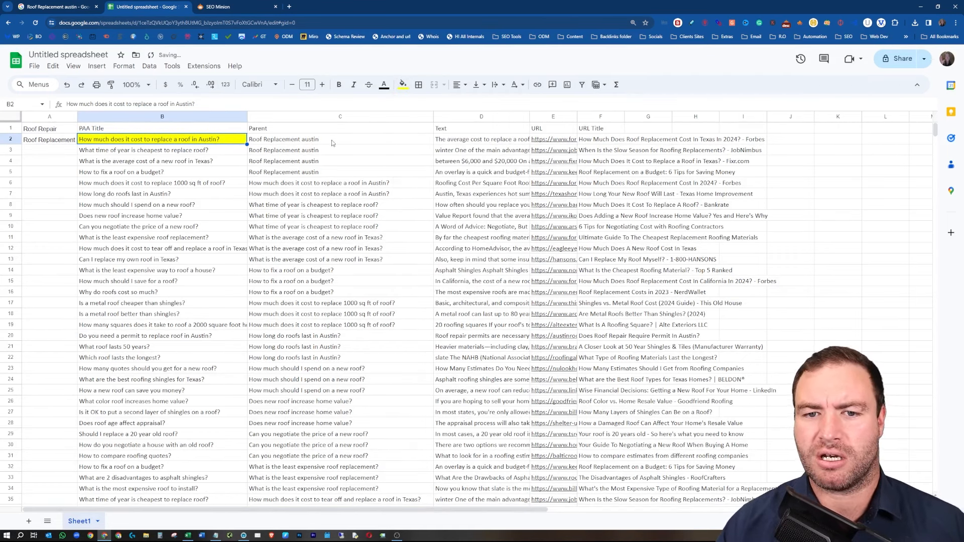
Go through the questions below it and fill "How long do roofs last in Austin?" in cell B7 with yellow.
left_click(126, 164)
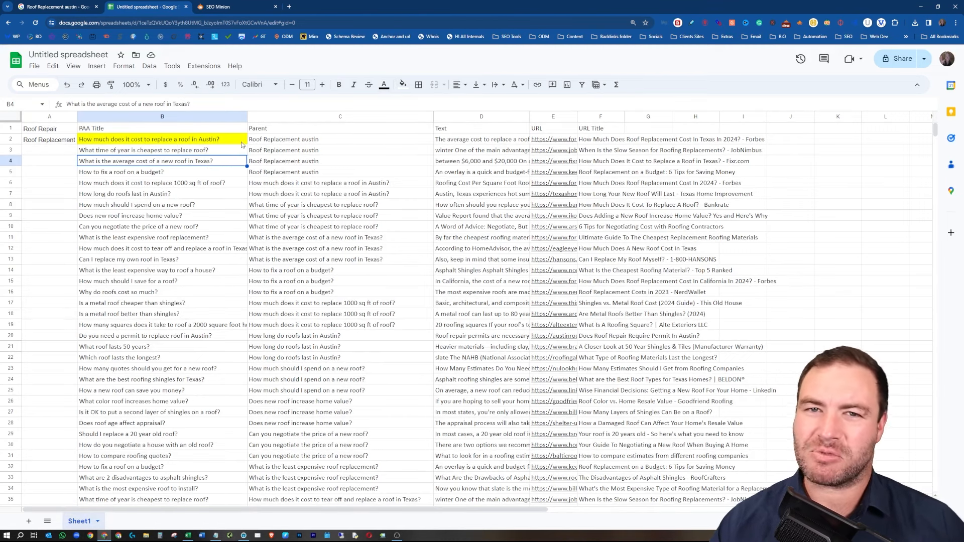
left_click(141, 175)
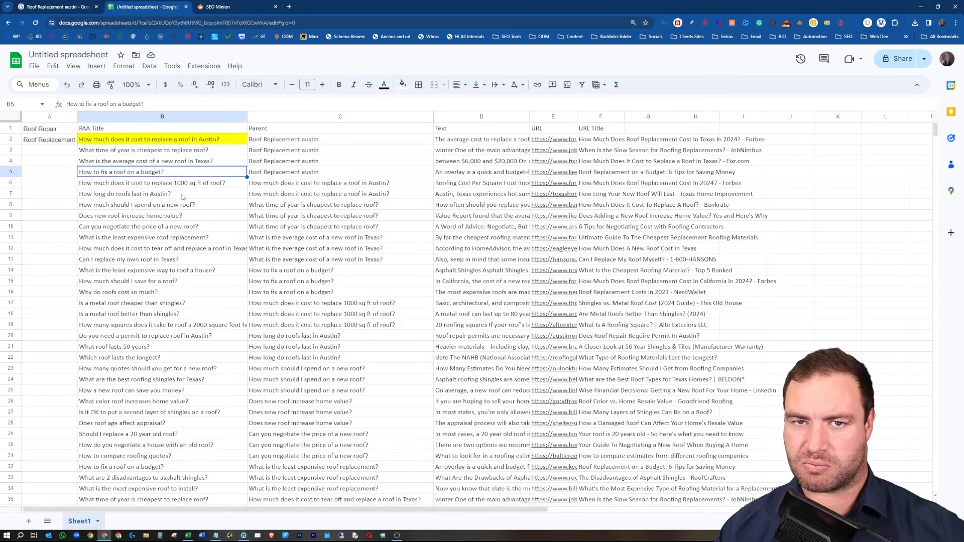
left_click(134, 186)
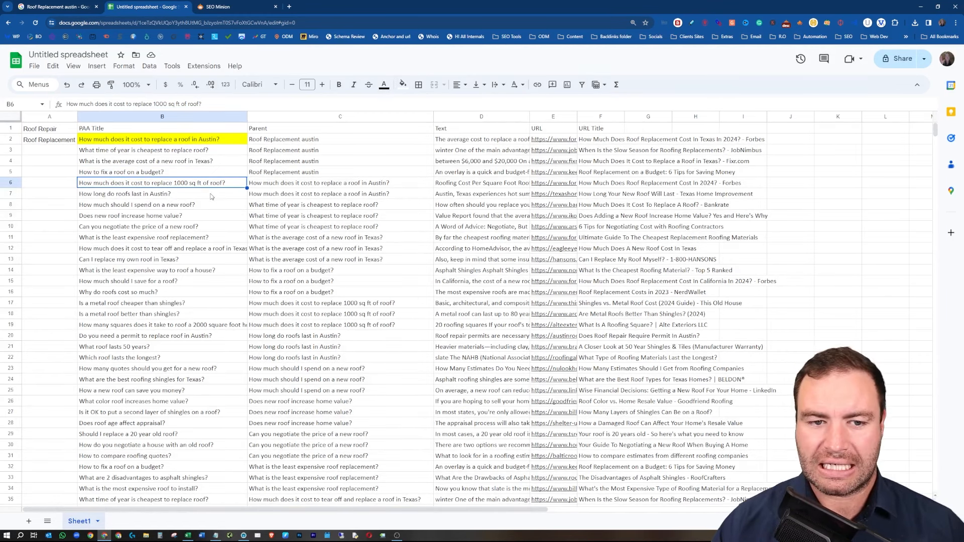
left_click(212, 196)
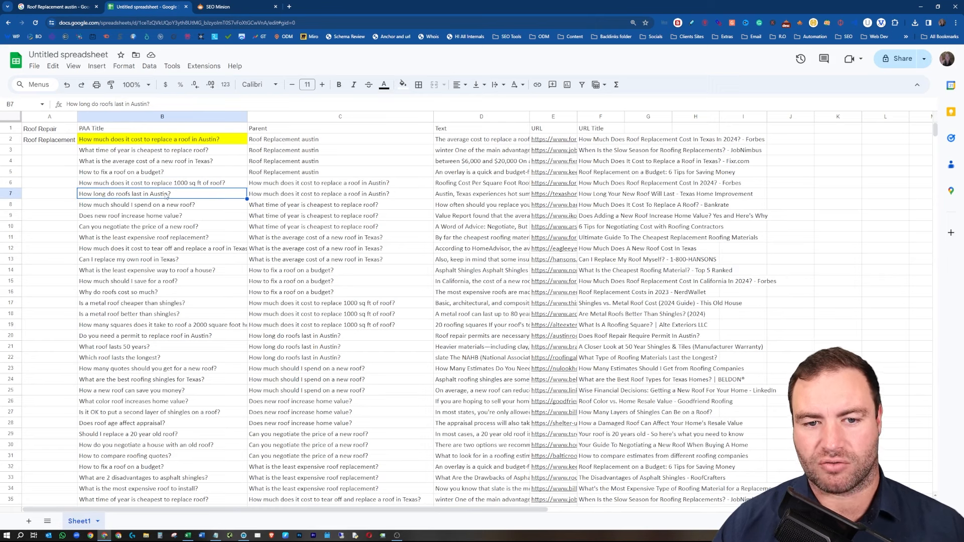
left_click(402, 84)
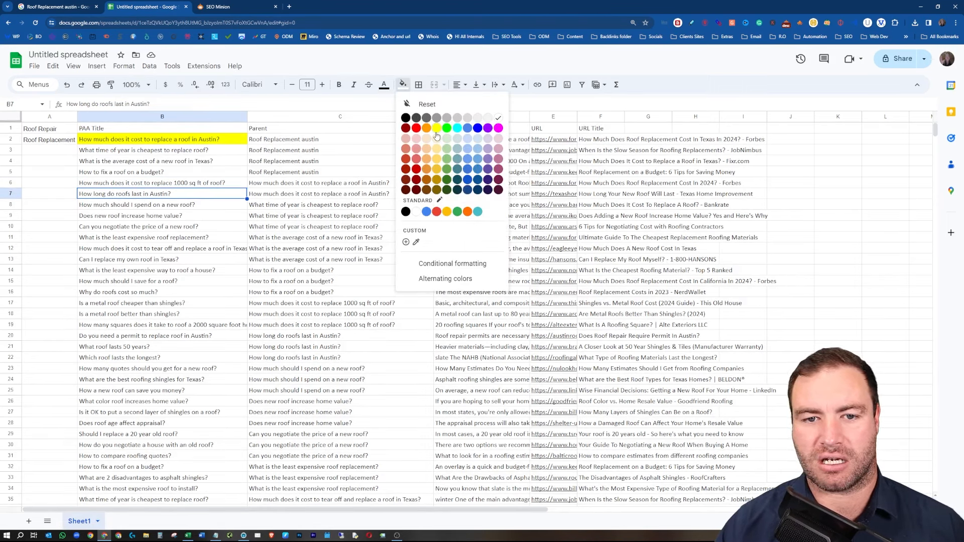
left_click(436, 129)
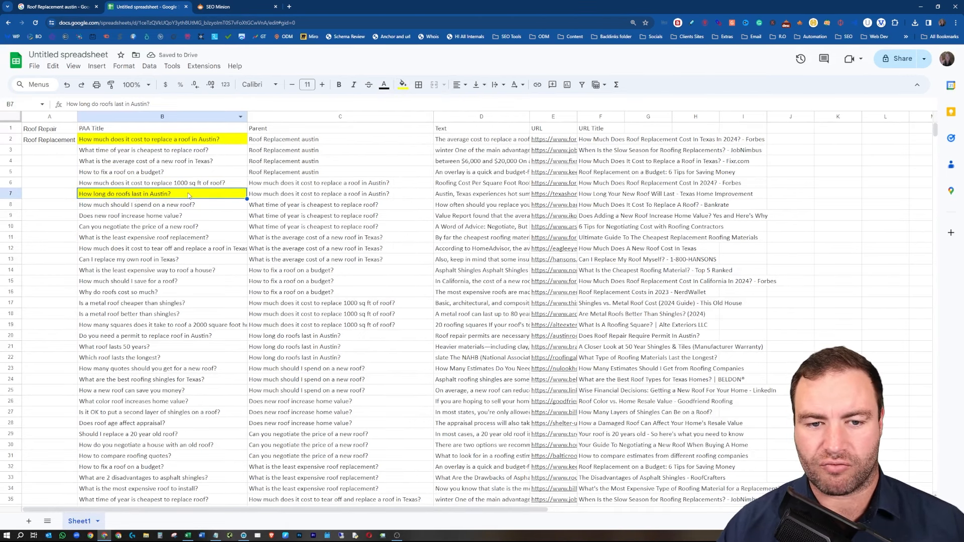
Check the questions from row 8 onward and mark "Can I replace my own roof in Texas?" in cell B13 in yellow.
key("Down")
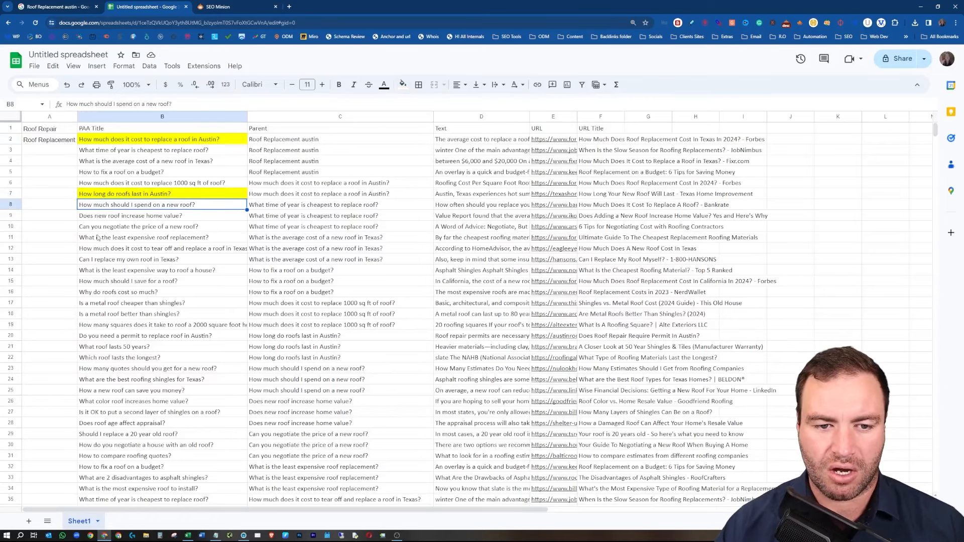
left_click(142, 220)
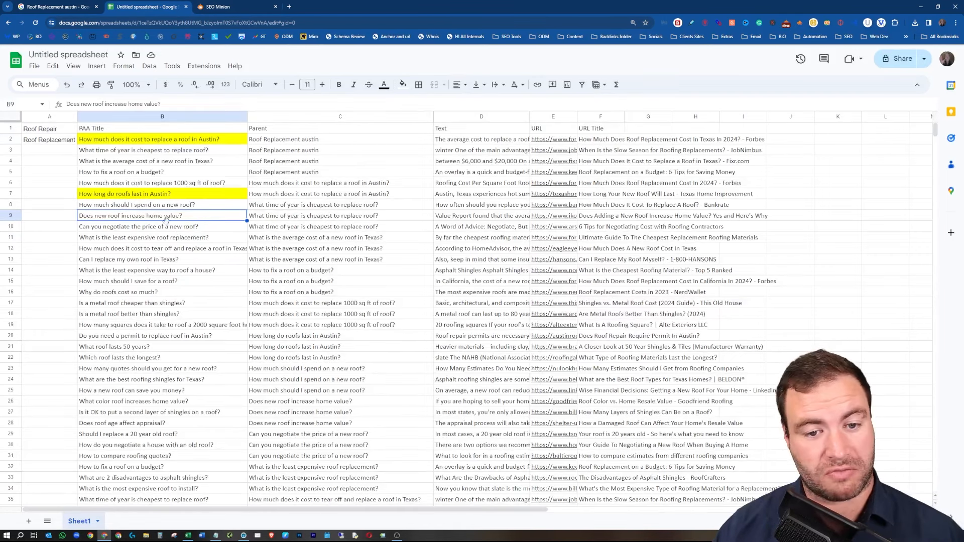
left_click(190, 229)
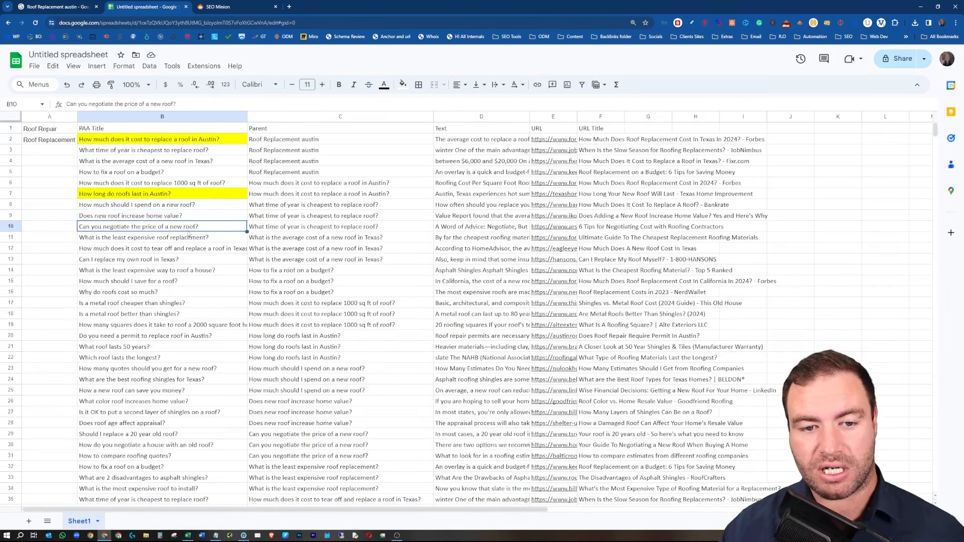
left_click(181, 243)
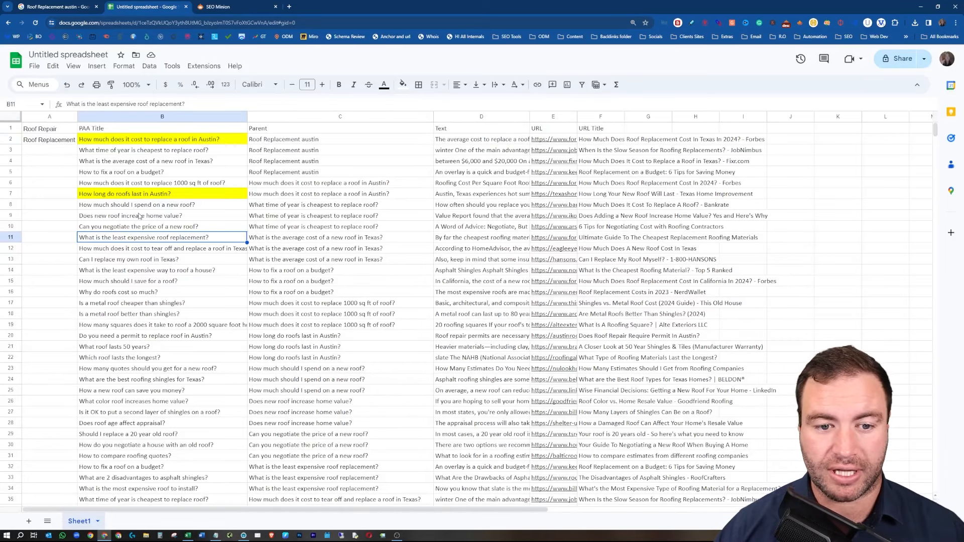
left_click(110, 260)
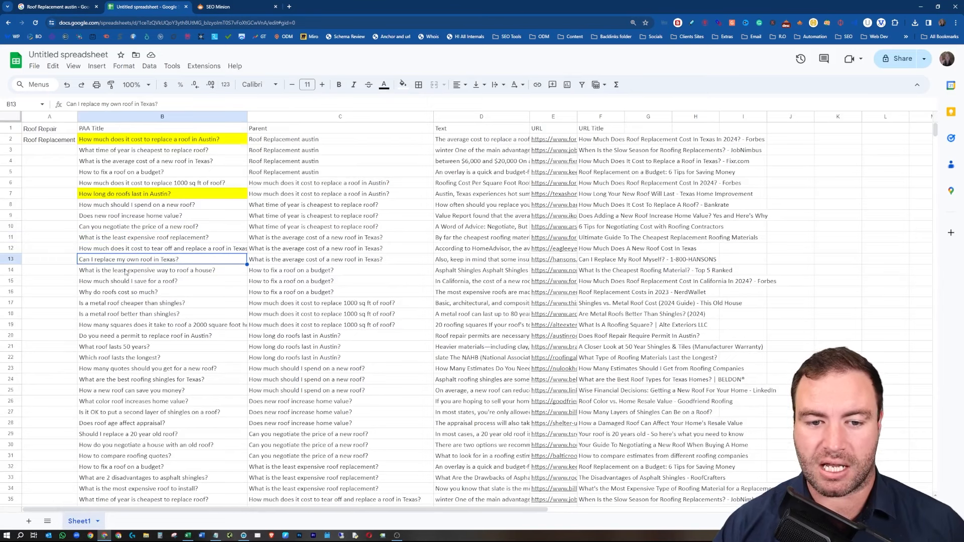
left_click(403, 85)
left_click(437, 130)
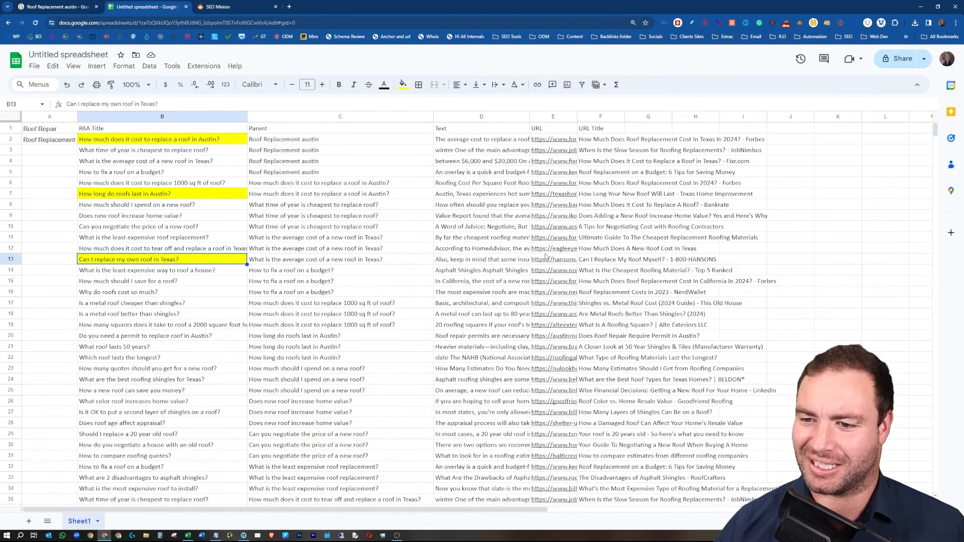
mouse_move(547, 249)
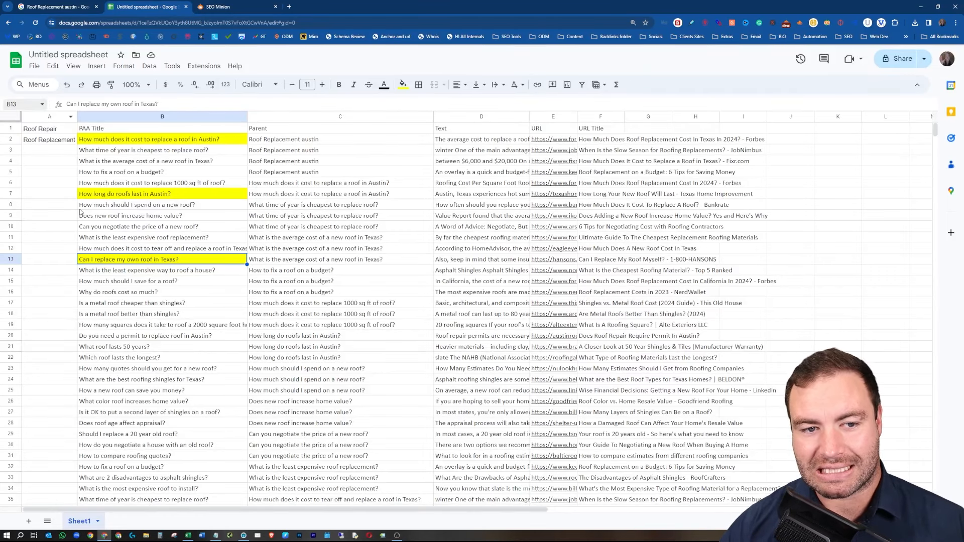
left_click(49, 140)
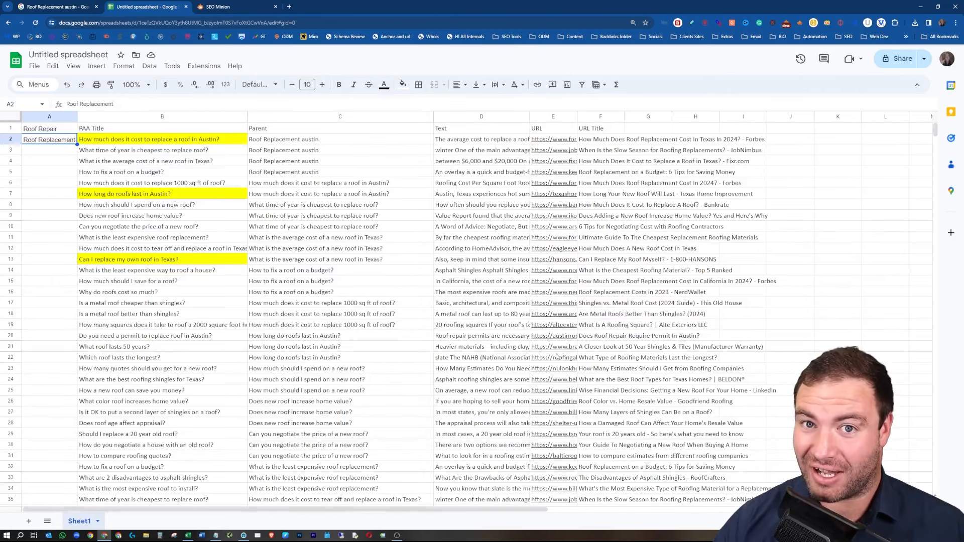
mouse_move(556, 356)
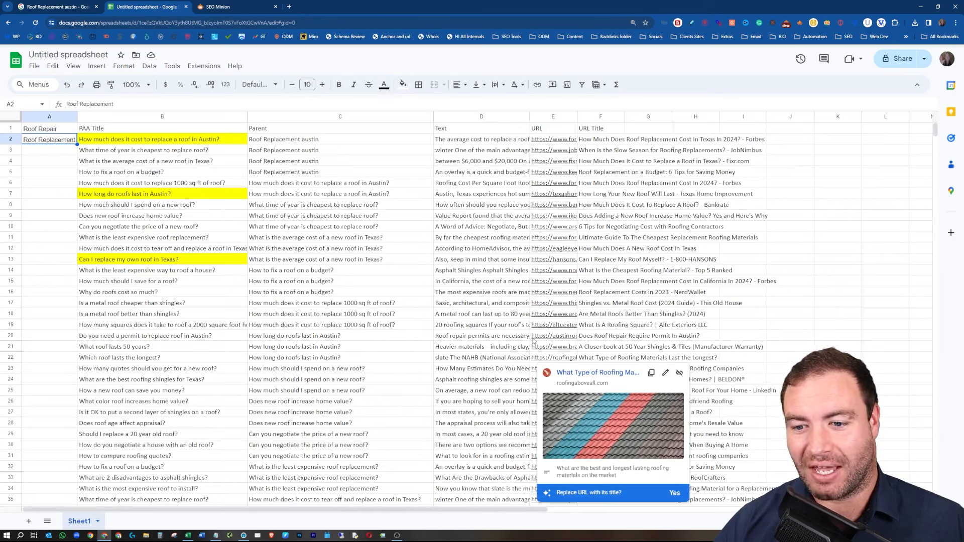